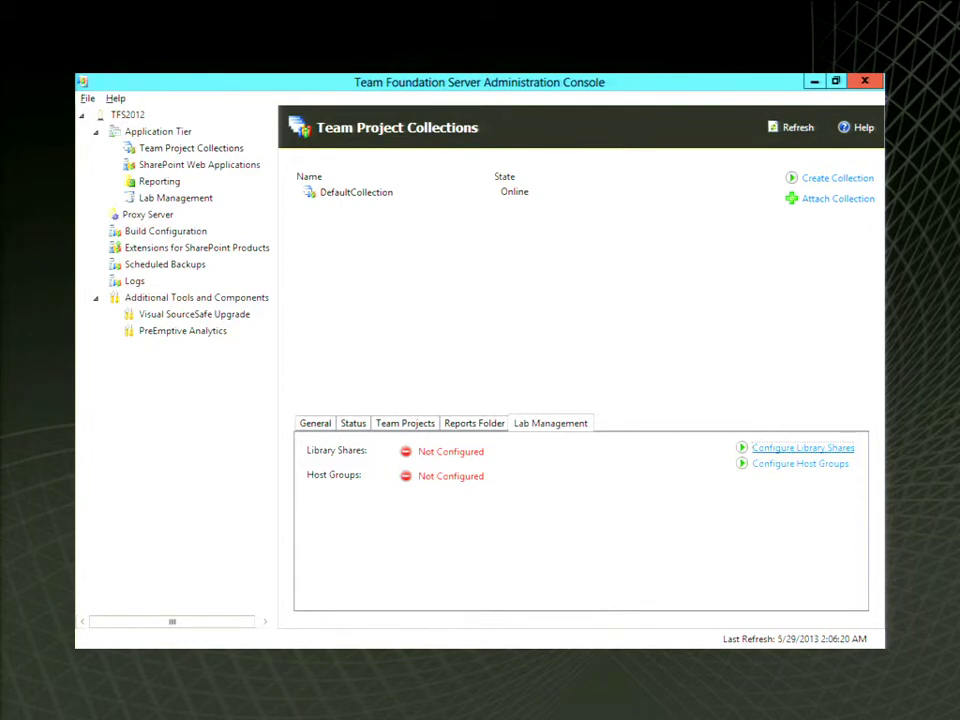
Advance the slideshow through Lab Management Settings to the Library Shares slide
{"action": "left_click", "coordinate": [803, 448]}
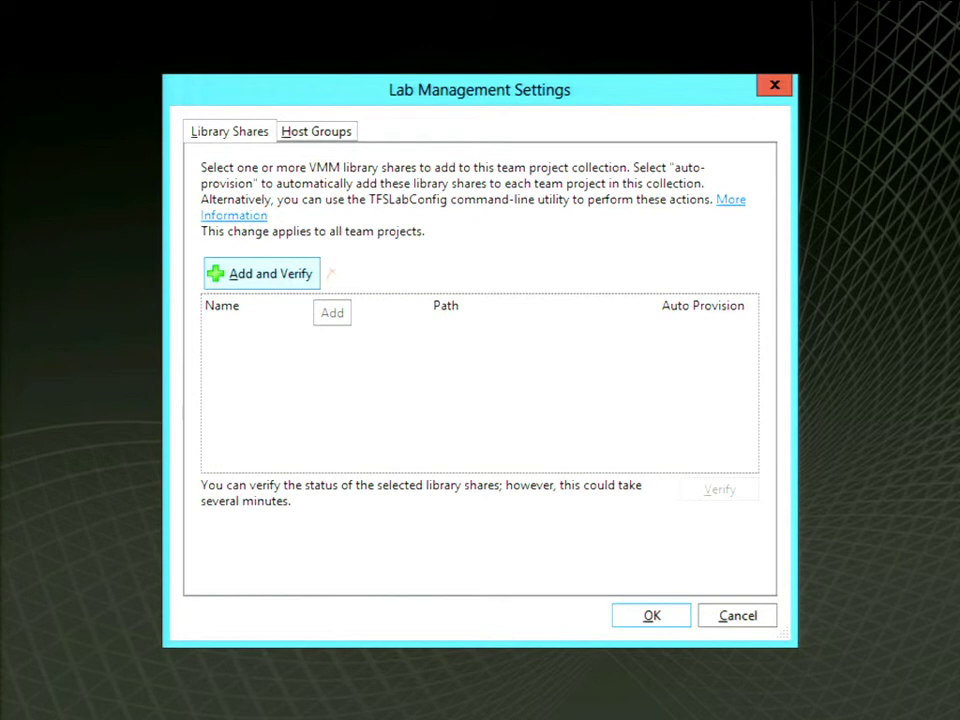
{"action": "left_click", "coordinate": [327, 272]}
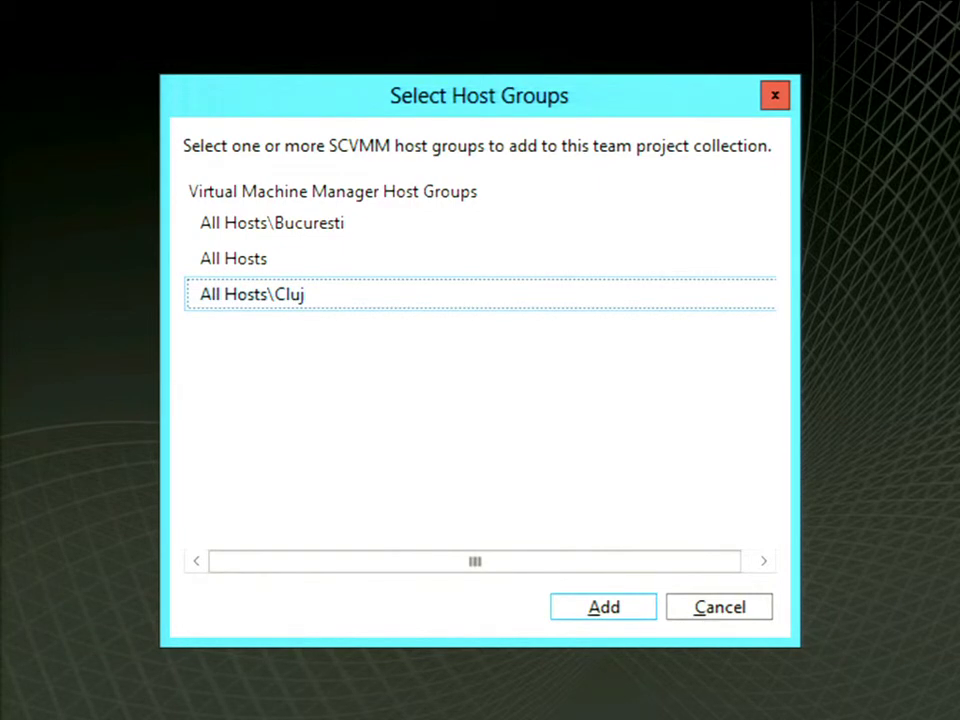
Advance past the verified Cluj host group slide to the console showing one host group
{"action": "key", "text": "Return"}
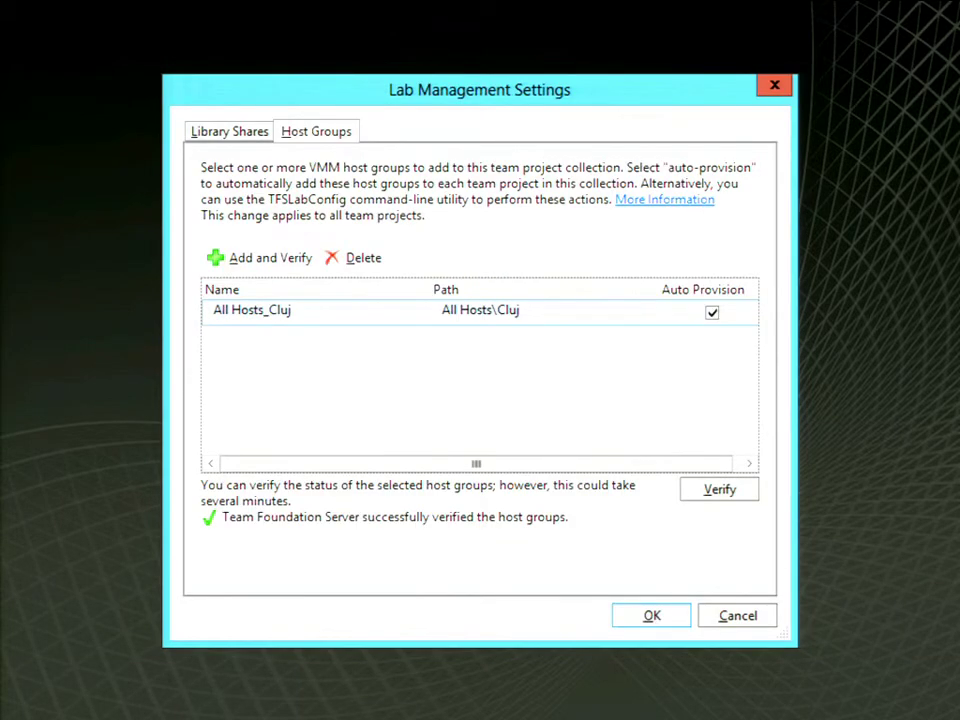
{"action": "key", "text": "Return"}
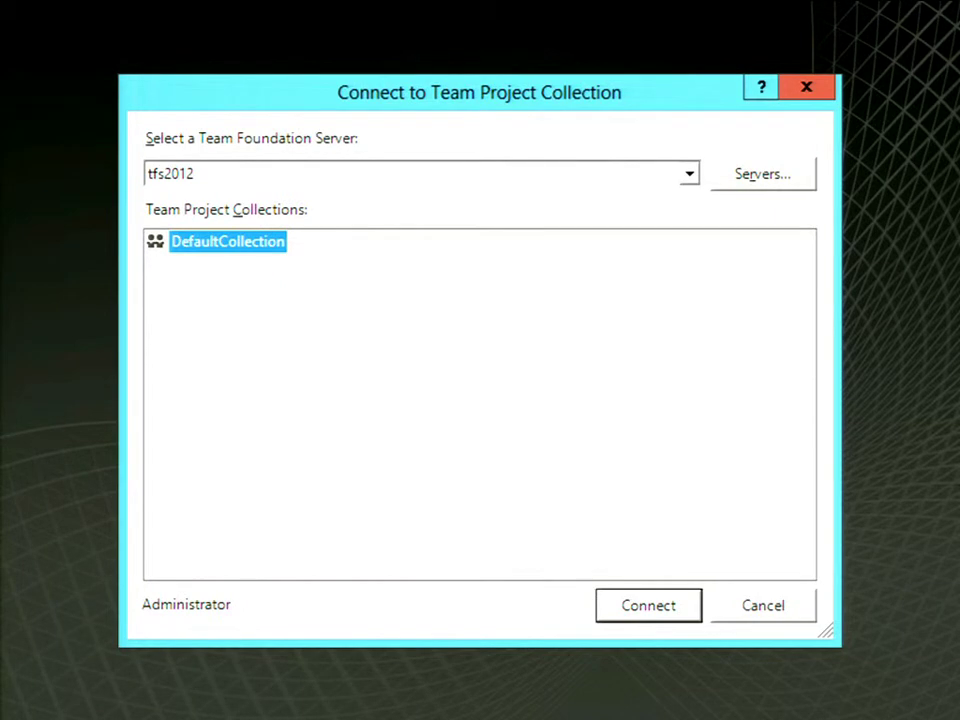
Advance the slideshow to the test controller configuration slide
{"action": "key", "text": "Return"}
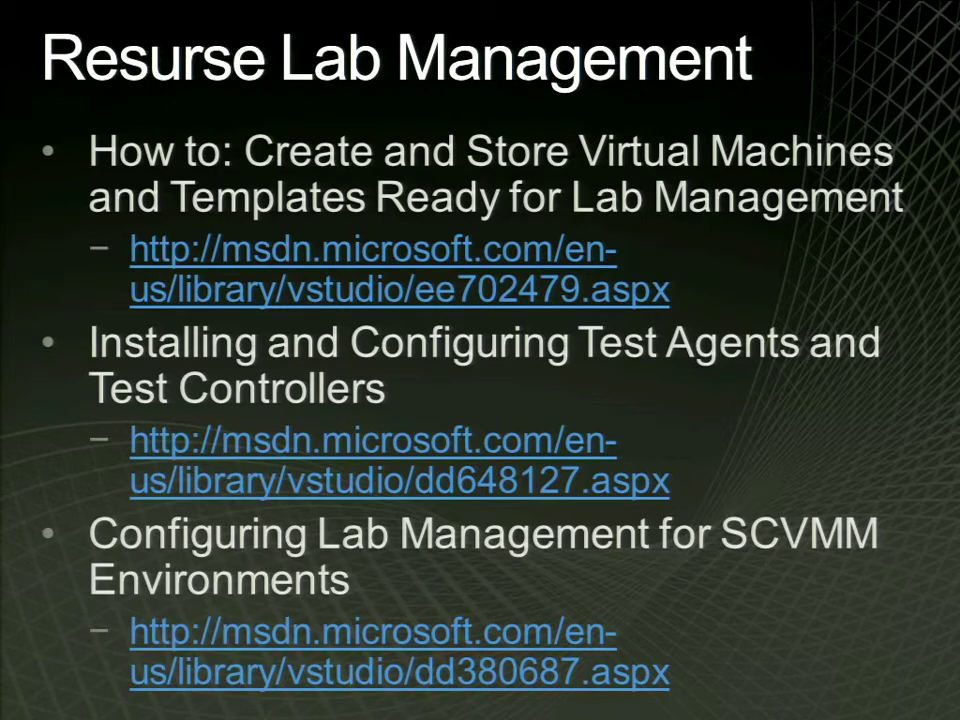
Show the Lab Management Demo title slide, then exit the slideshow into Slide Sorter
{"action": "key", "text": "Right"}
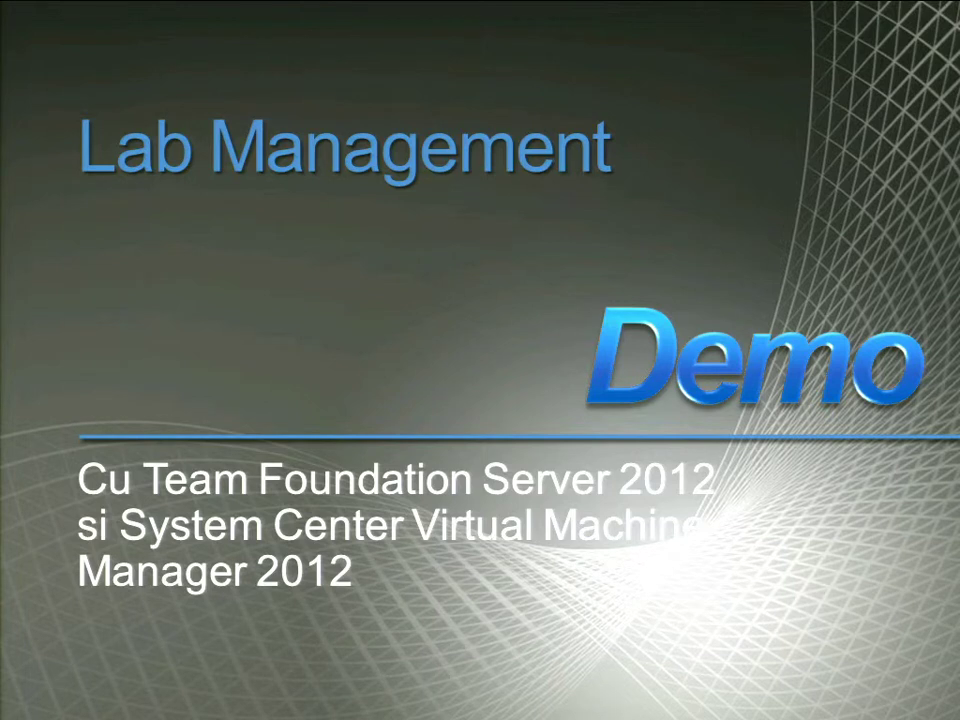
{"action": "key", "text": "Escape"}
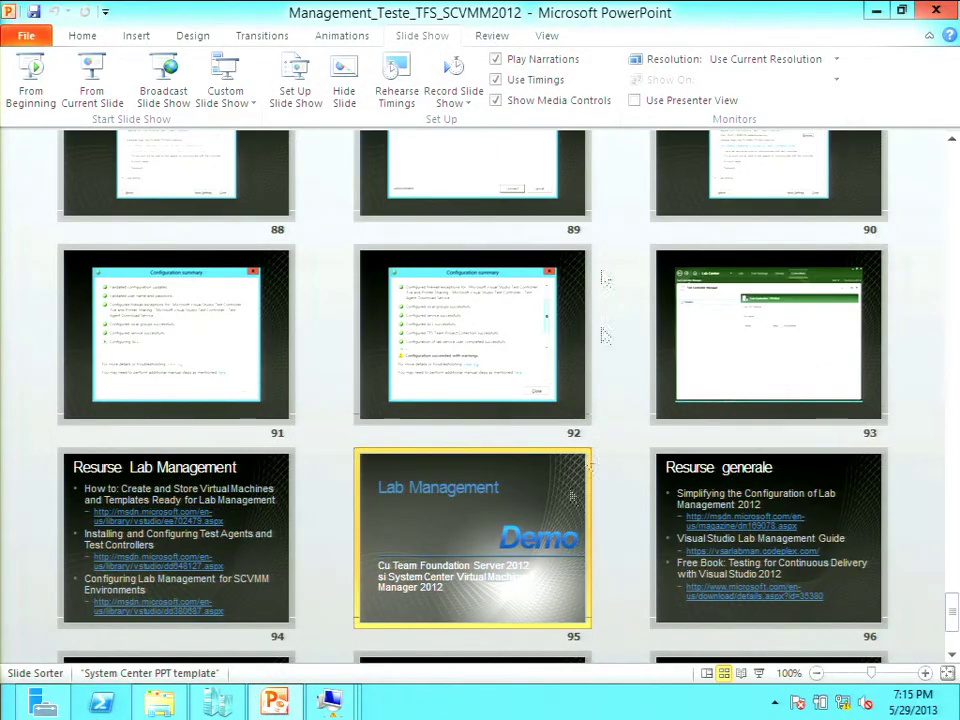
Take the TFS2012 machine out of full screen and start the SCVMM2012 virtual machine
{"action": "mouse_move", "coordinate": [337, 712]}
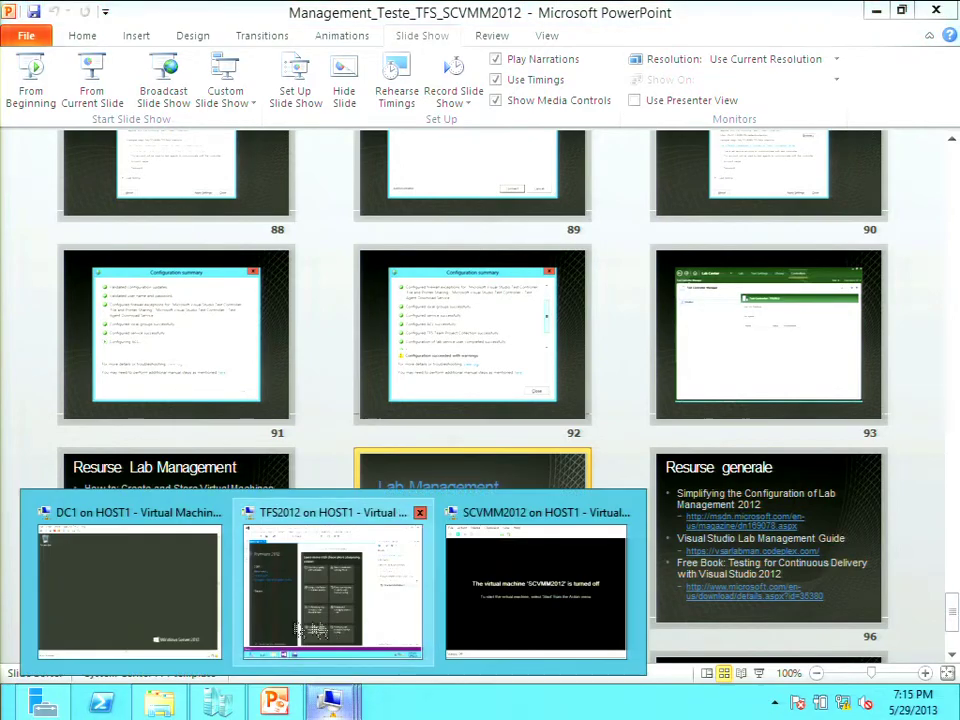
{"action": "left_click", "coordinate": [330, 635]}
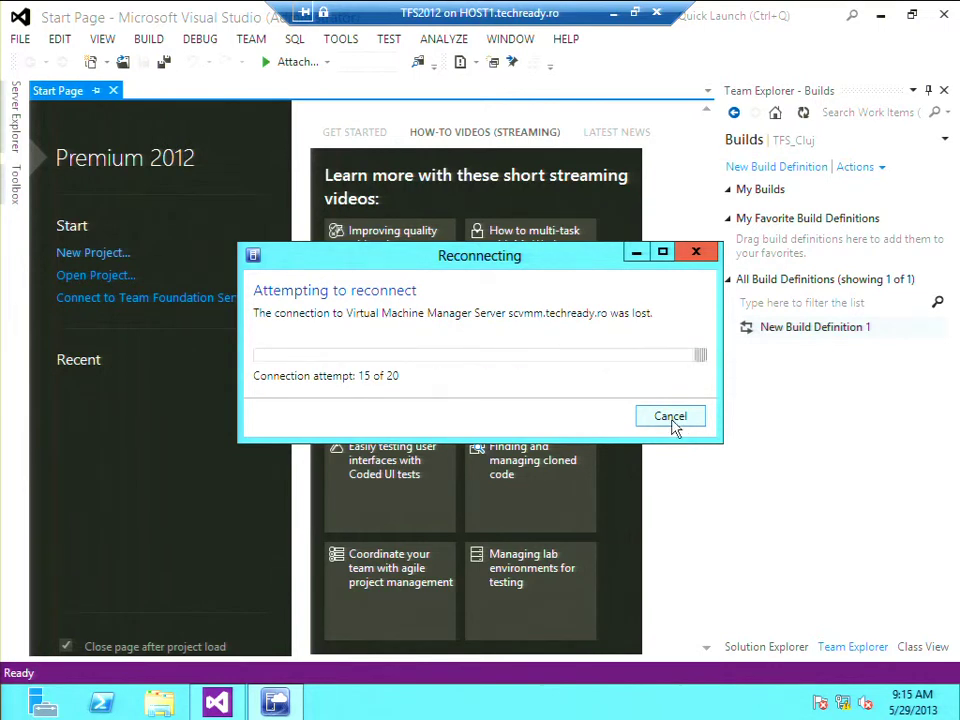
{"action": "left_click", "coordinate": [634, 12]}
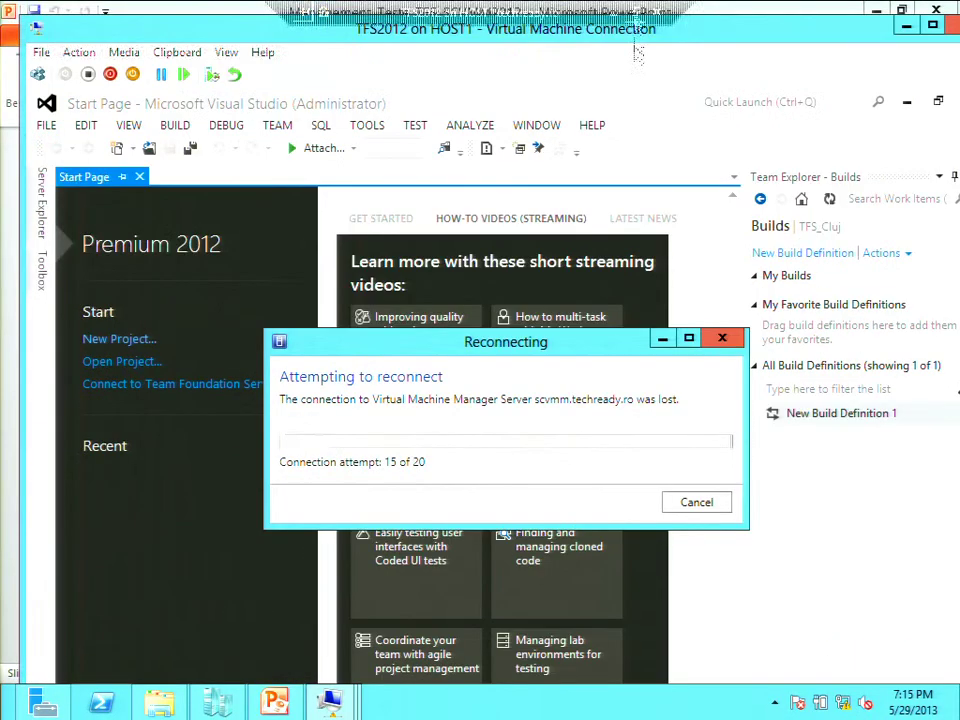
{"action": "mouse_move", "coordinate": [332, 703]}
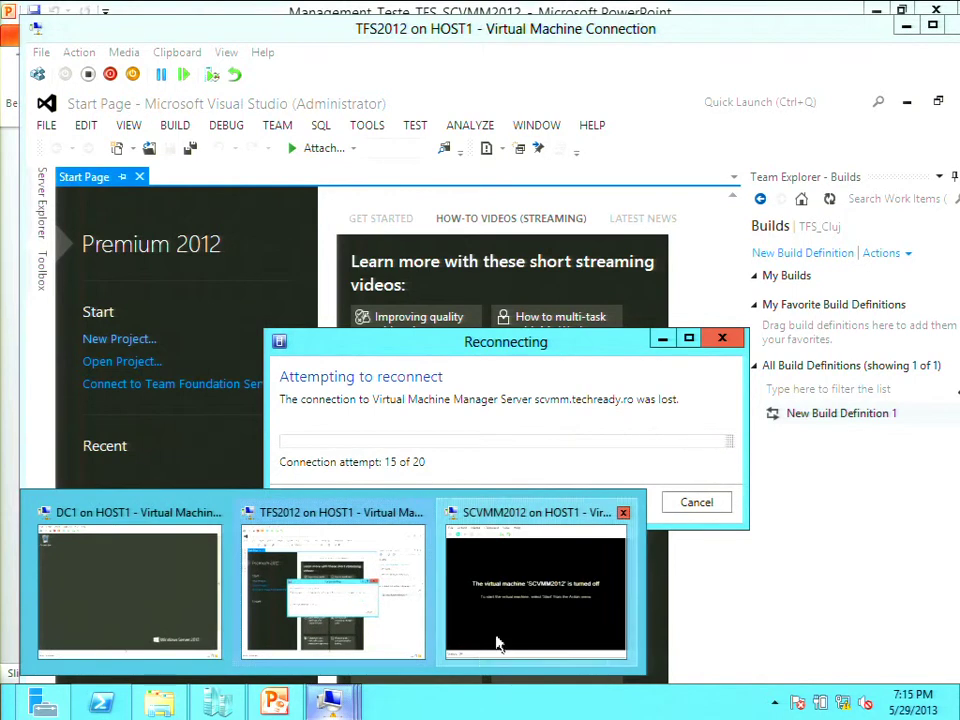
{"action": "left_click", "coordinate": [497, 640]}
{"action": "left_click", "coordinate": [47, 99]}
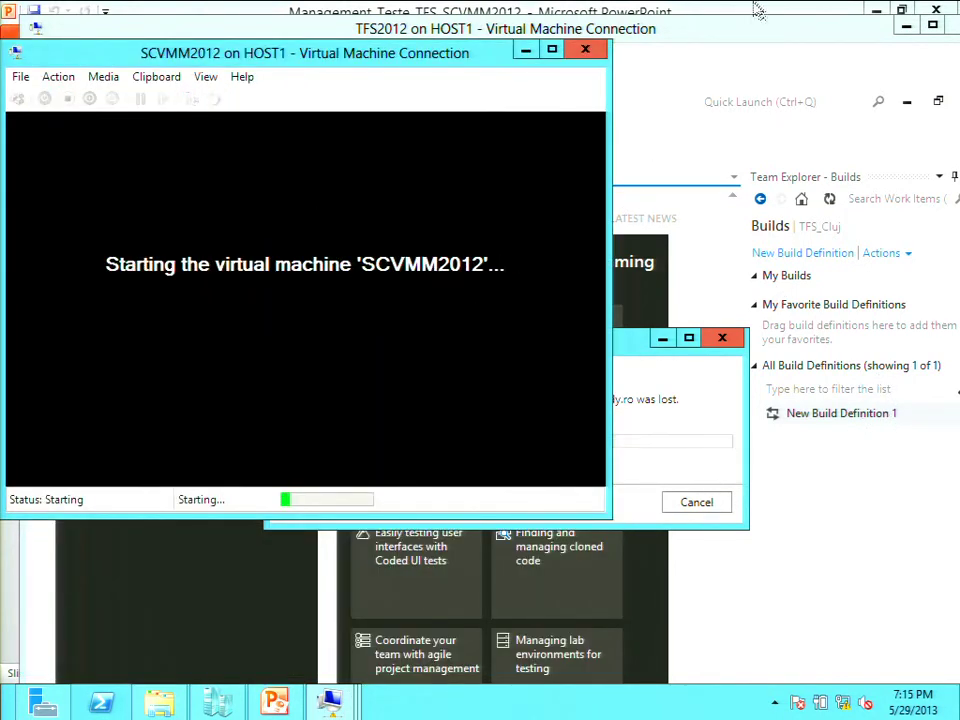
Cancel the VMM server reconnection and put the TFS2012 window back in Full Screen Mode
{"action": "left_click", "coordinate": [748, 34]}
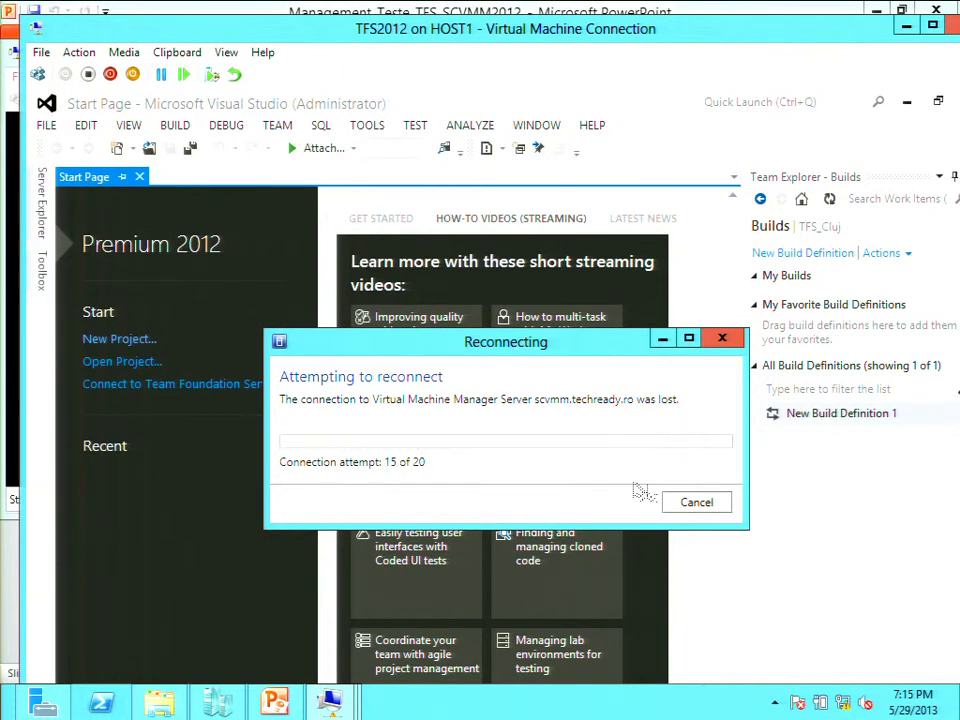
{"action": "left_click", "coordinate": [696, 503]}
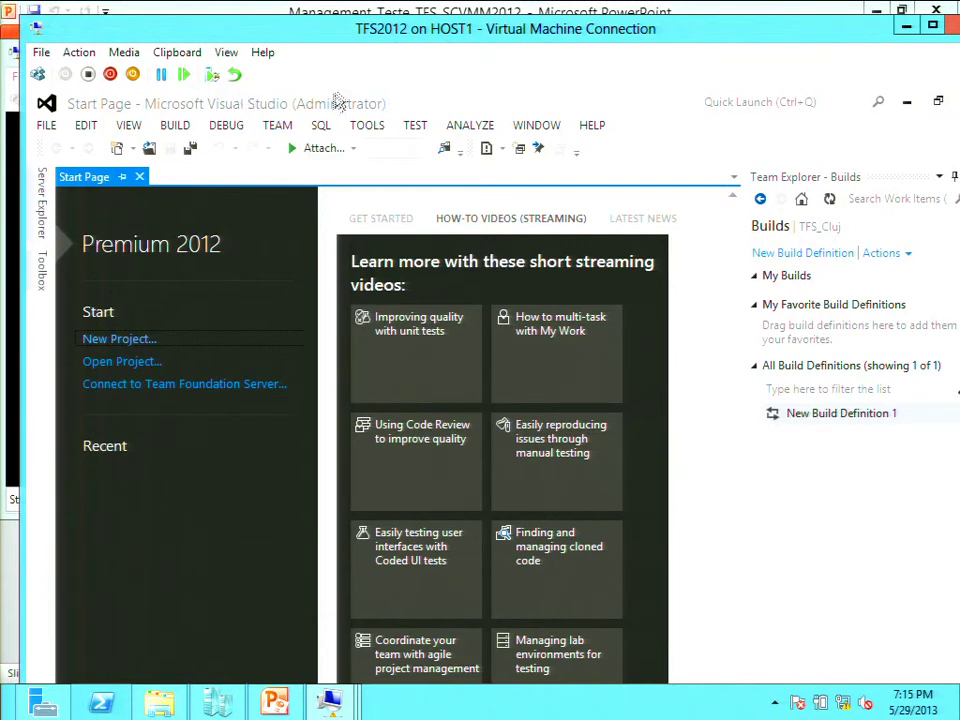
{"action": "left_click", "coordinate": [226, 52]}
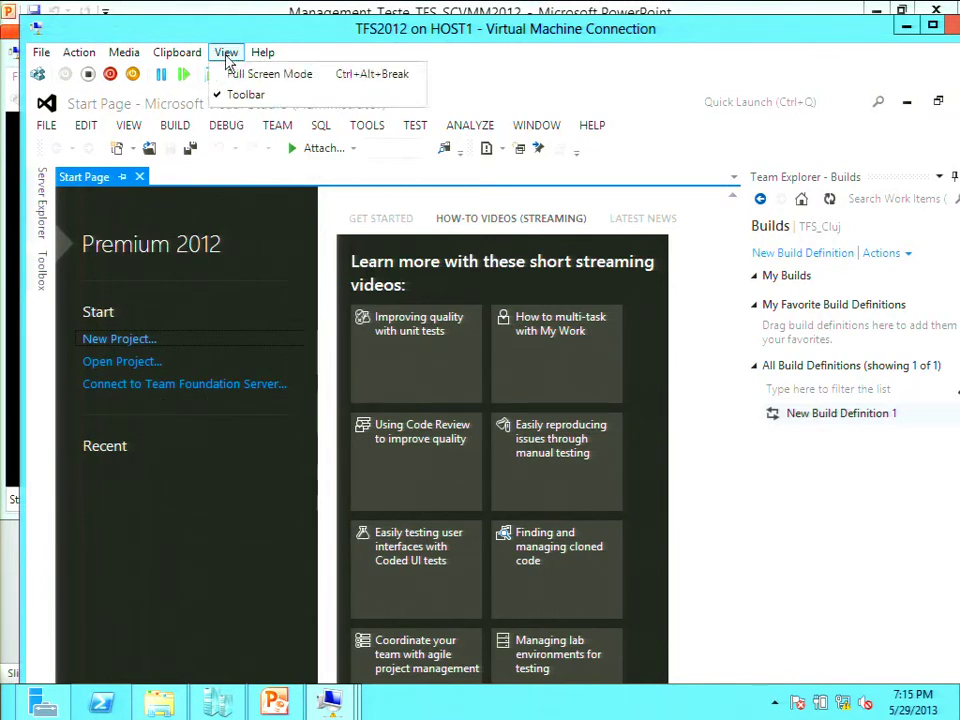
{"action": "left_click", "coordinate": [235, 74]}
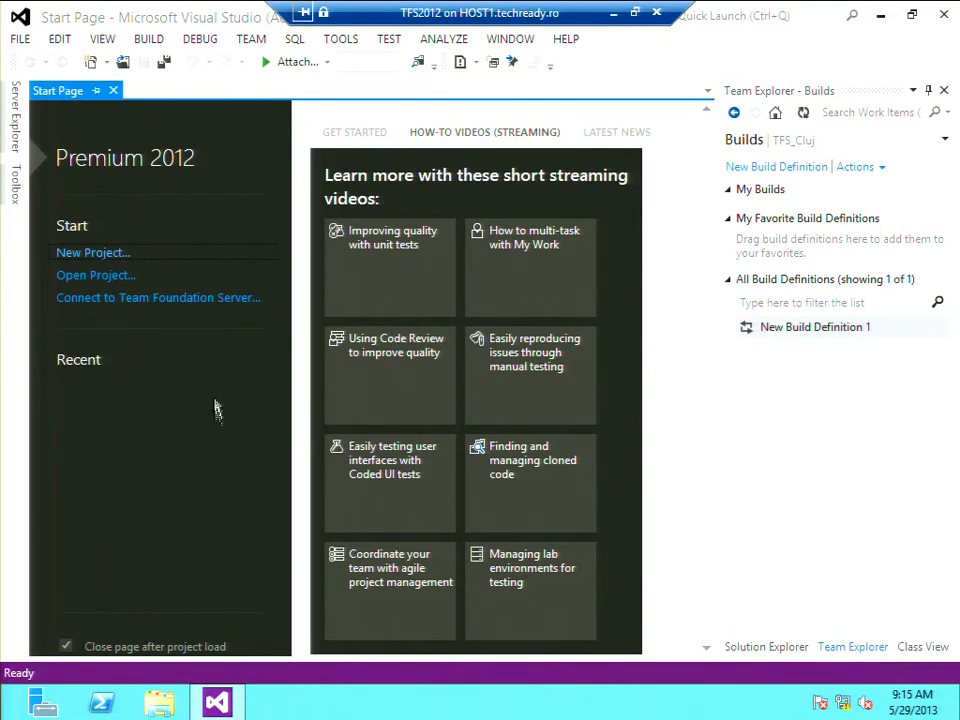
Launch Microsoft Test Manager from the TFS2012 Start screen tiles
{"action": "left_click", "coordinate": [4, 716]}
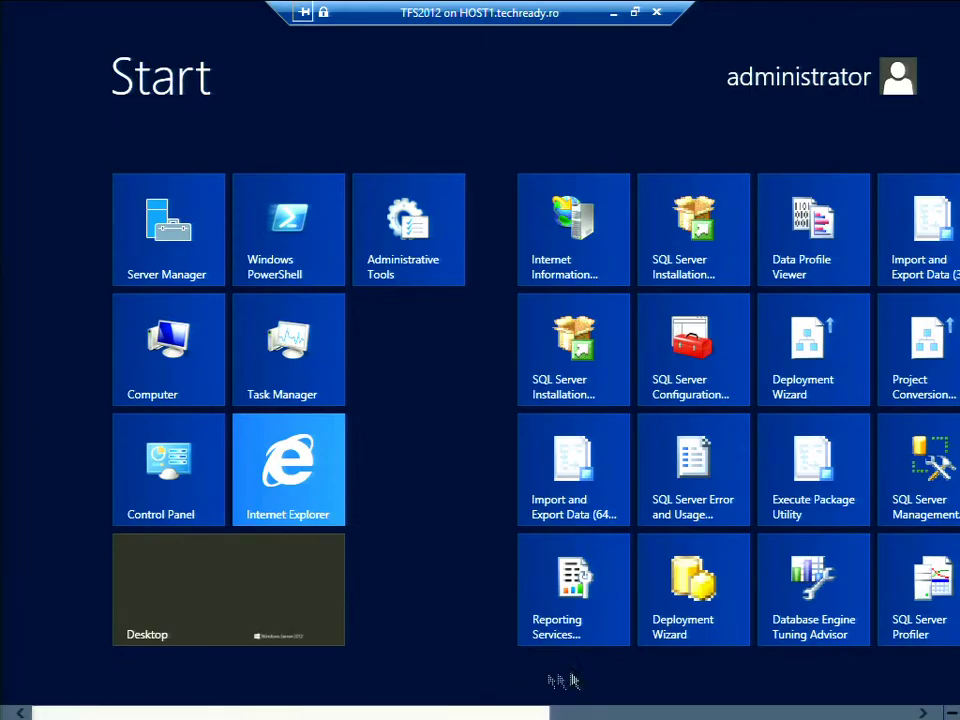
{"action": "scroll", "coordinate": [828, 716], "scroll_direction": "right", "scroll_amount": 5}
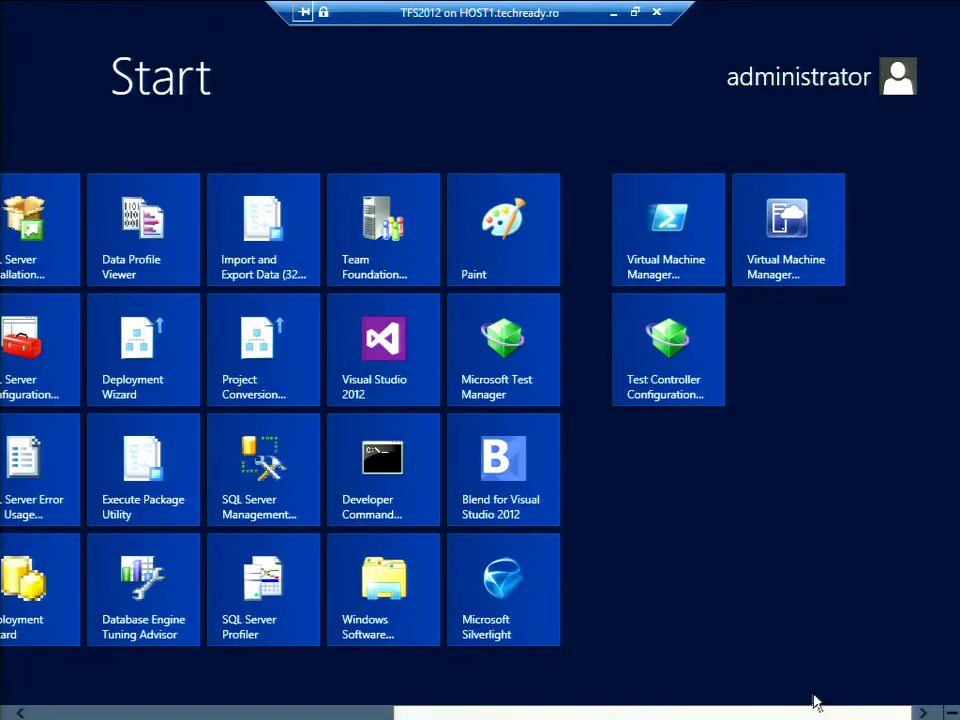
{"action": "left_click", "coordinate": [507, 360]}
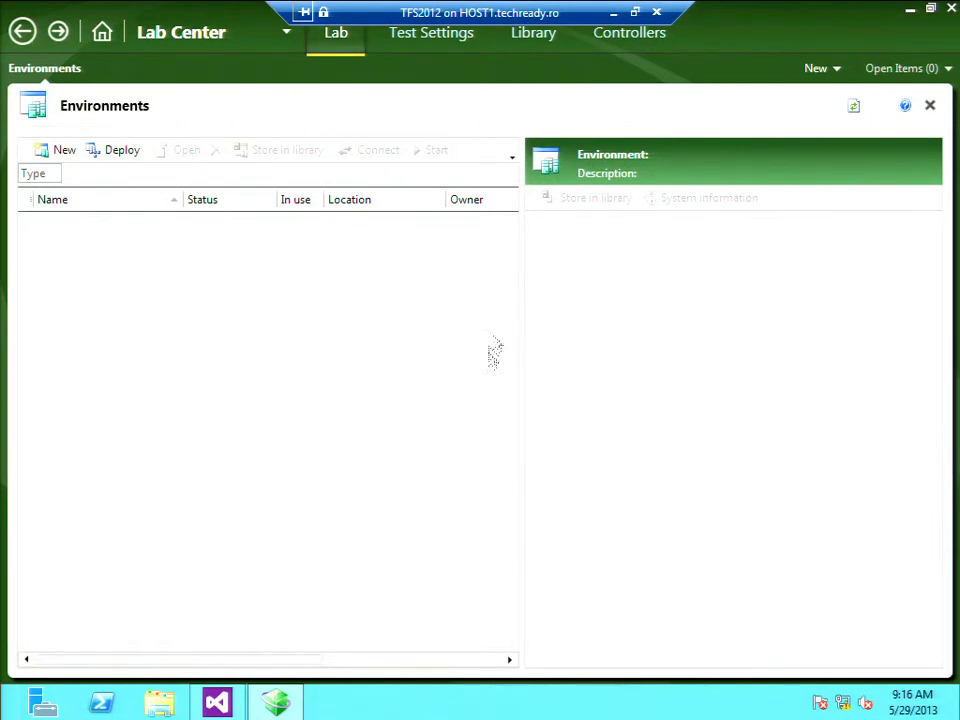
Open the Lab Center Environments list and start the New environment wizard
{"action": "left_click", "coordinate": [631, 36]}
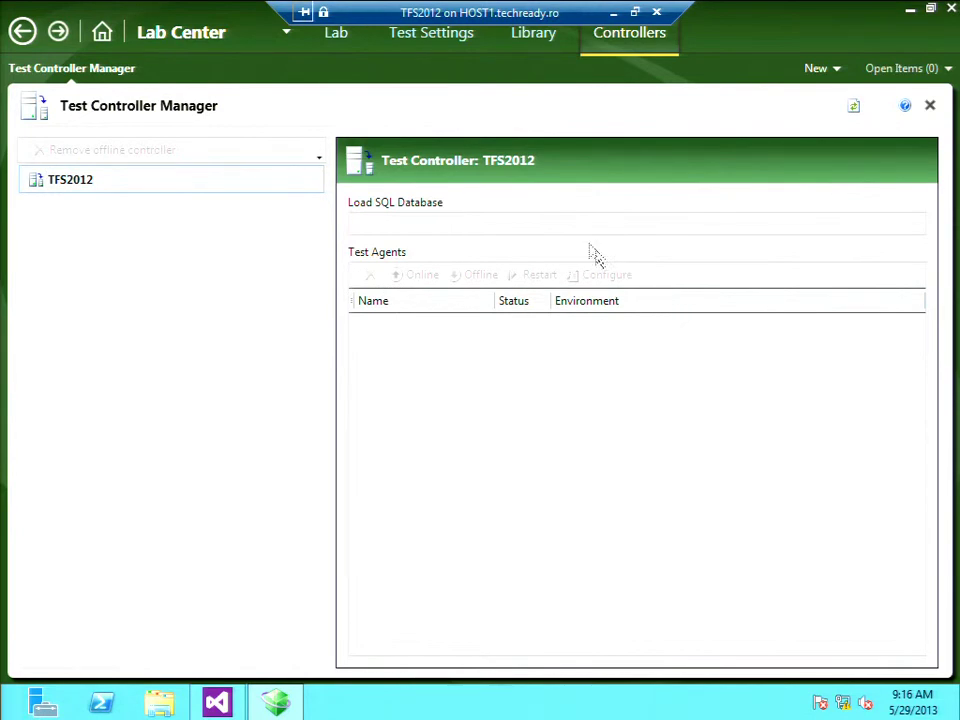
{"action": "left_click", "coordinate": [337, 33]}
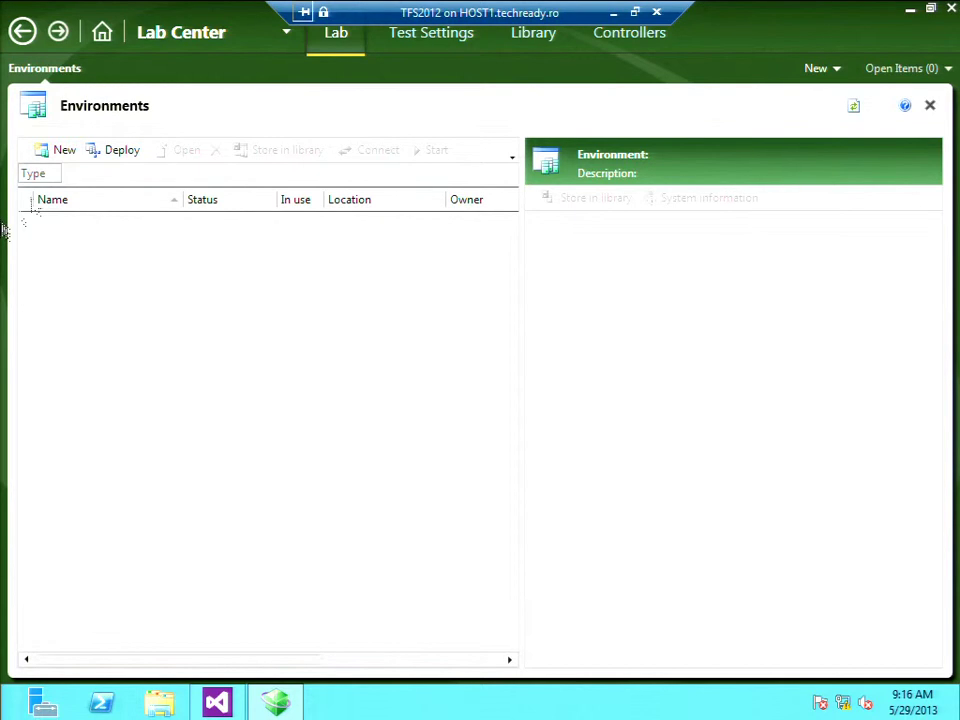
{"action": "left_click", "coordinate": [60, 149]}
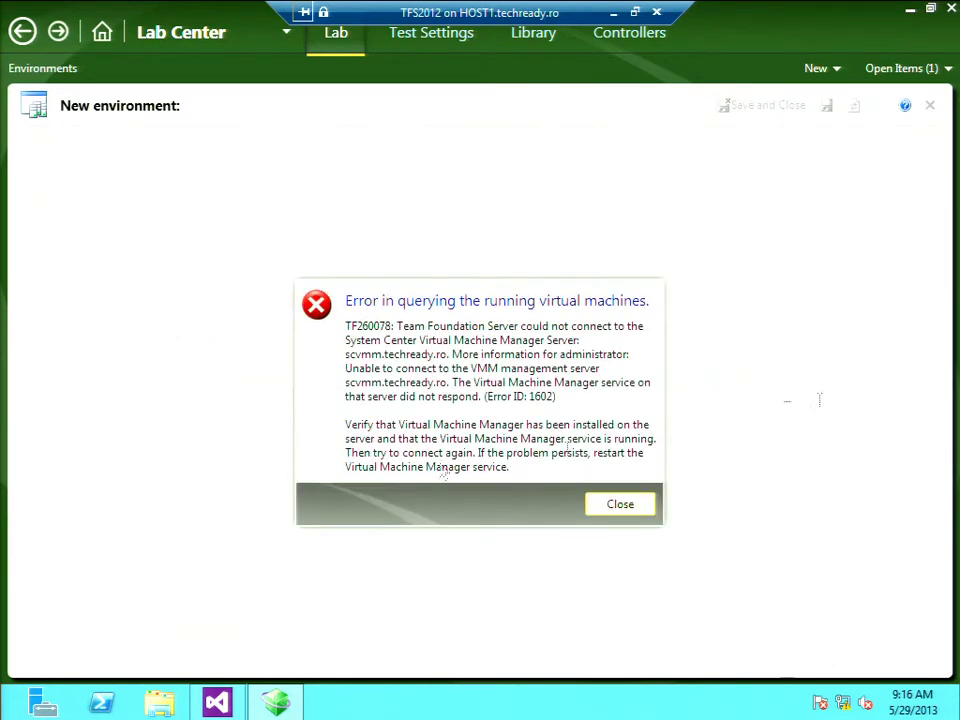
Close the TF260078 connection error and minimize the TFS2012 remote session
{"action": "left_click", "coordinate": [620, 504]}
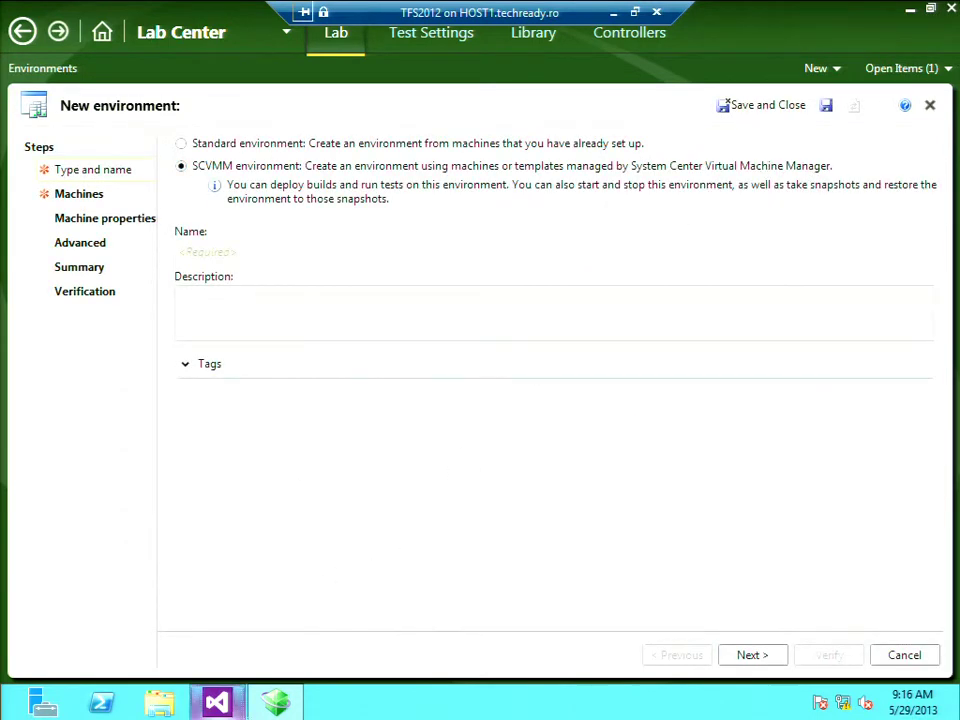
{"action": "left_click", "coordinate": [612, 17]}
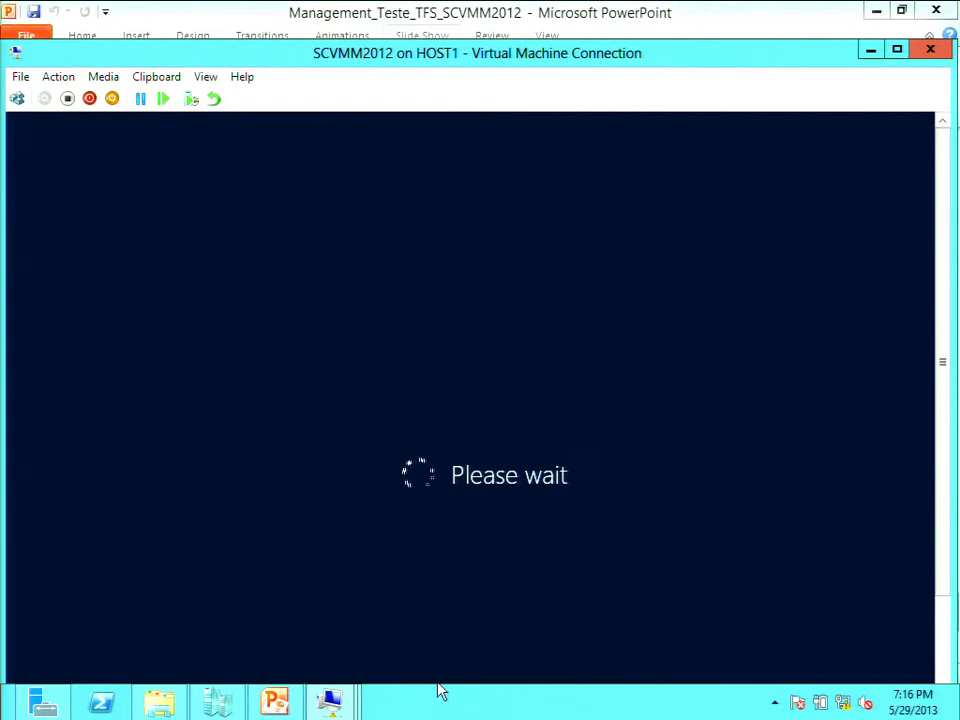
Switch back to the TFS2012 on HOST1 session from the taskbar preview
{"action": "mouse_move", "coordinate": [326, 707]}
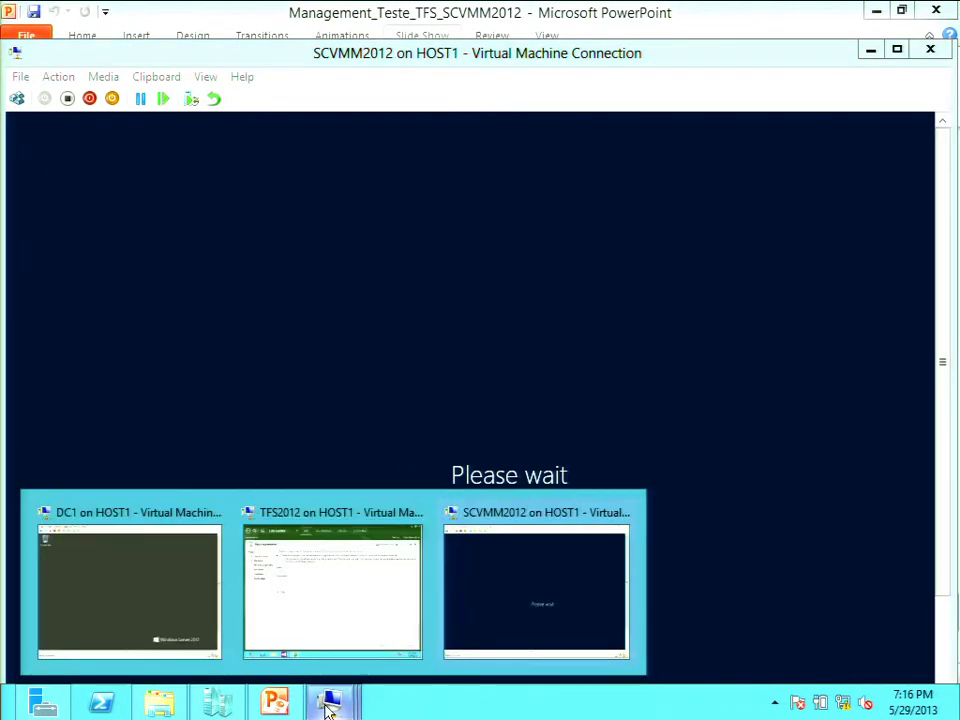
{"action": "left_click", "coordinate": [360, 639]}
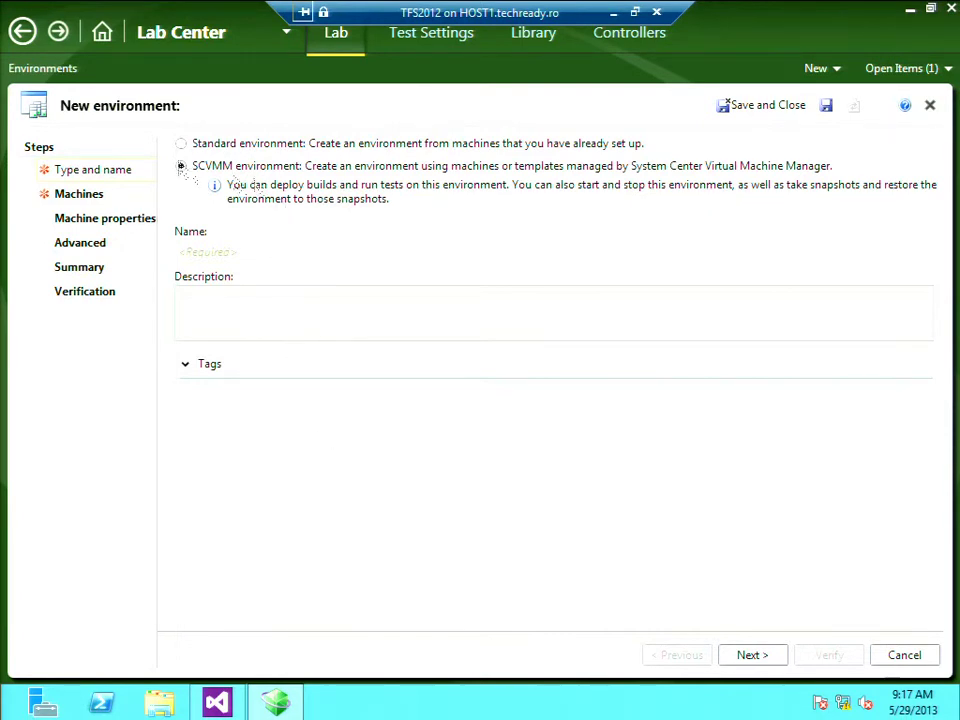
Choose Standard environment, name it 'Standard test machines', and continue to the Machines step
{"action": "left_click", "coordinate": [181, 145]}
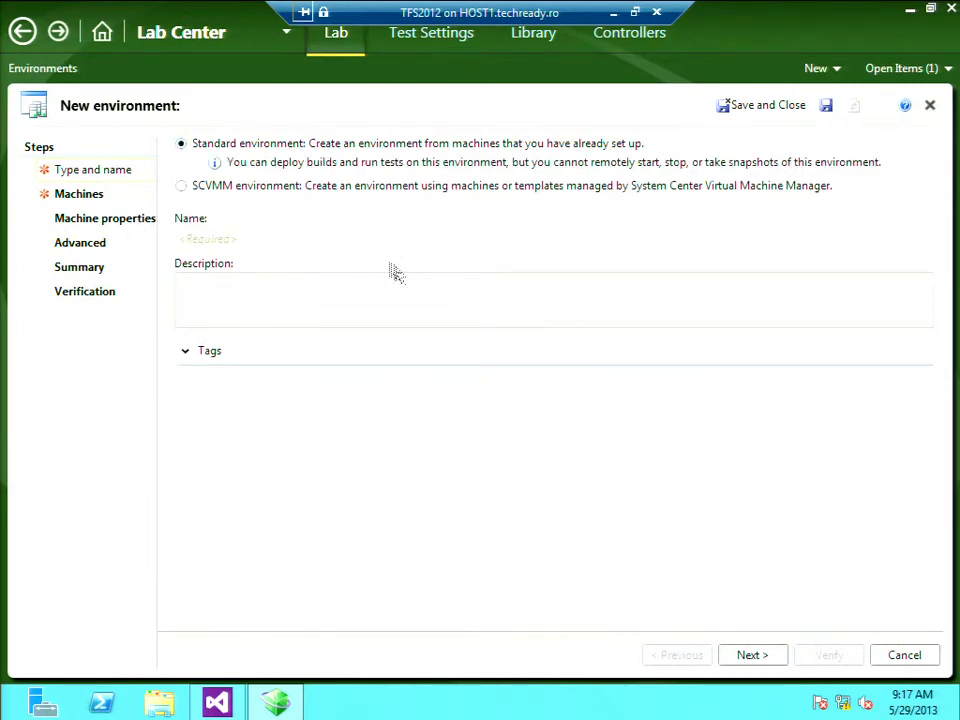
{"action": "left_click", "coordinate": [289, 244]}
{"action": "type", "text": "Stab"}
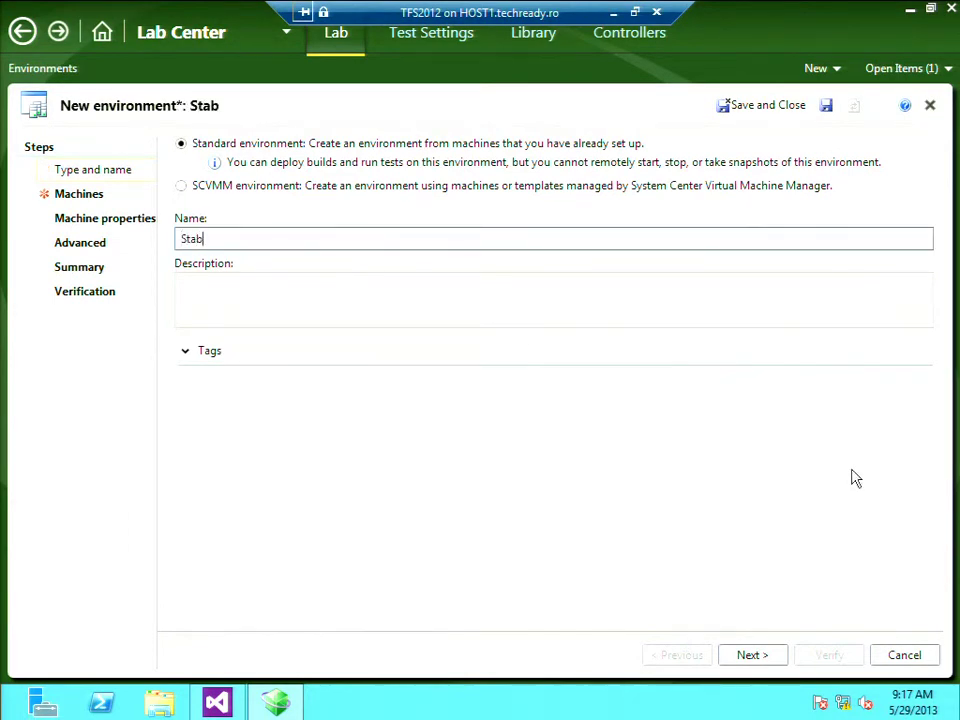
{"action": "key", "text": "BackSpace"}
{"action": "type", "text": "ndard test ma"}
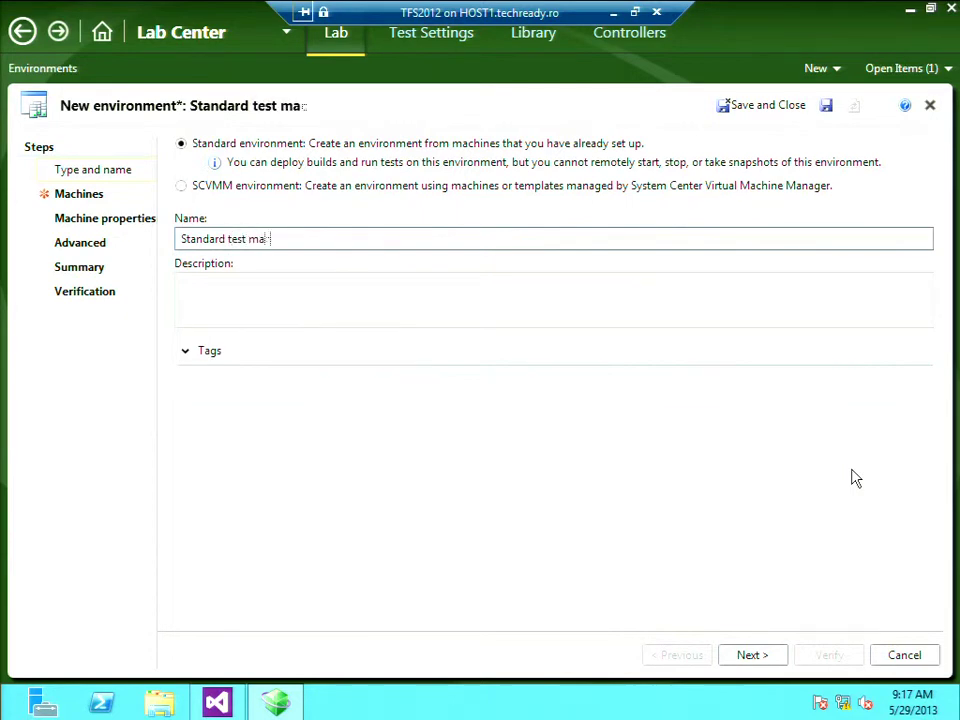
{"action": "type", "text": "chines"}
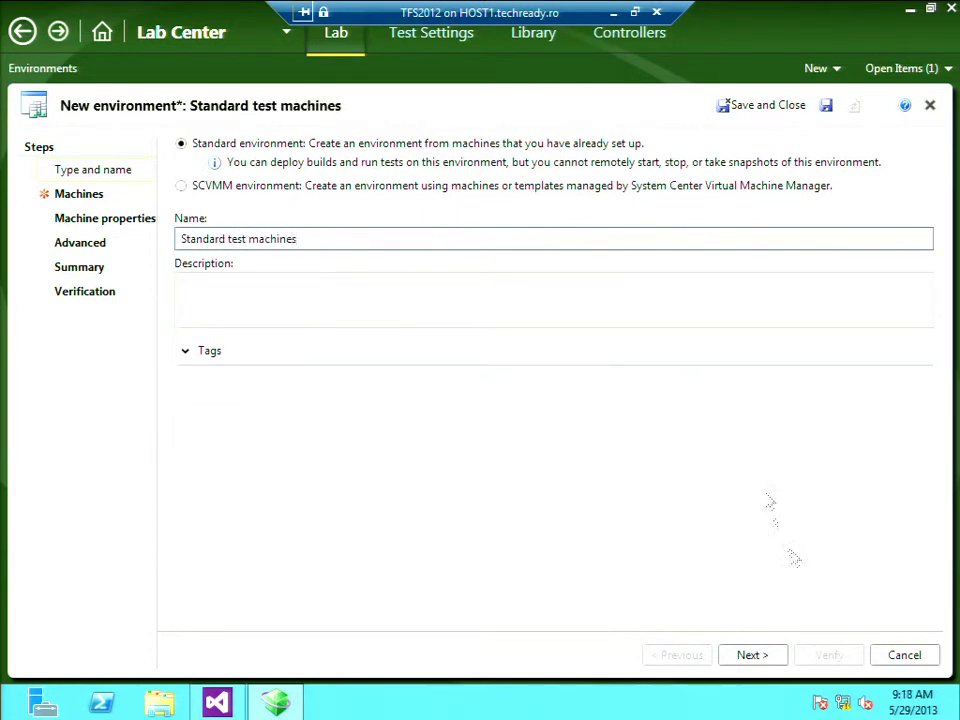
{"action": "left_click", "coordinate": [752, 656]}
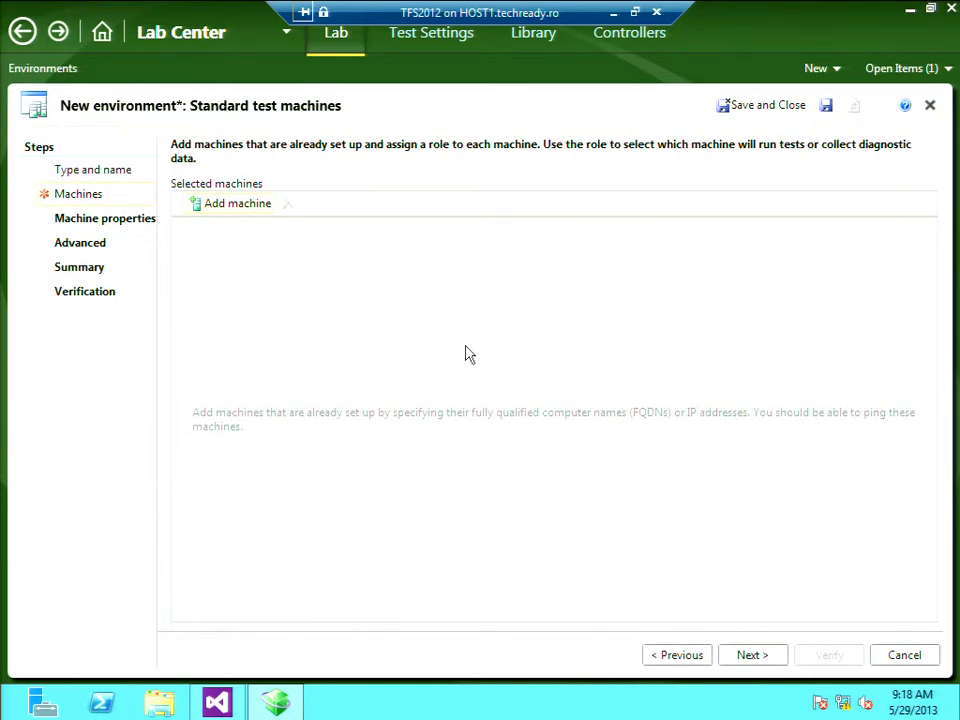
Add a new machine with computer name dc1 and set its role to Server
{"action": "left_click", "coordinate": [203, 210]}
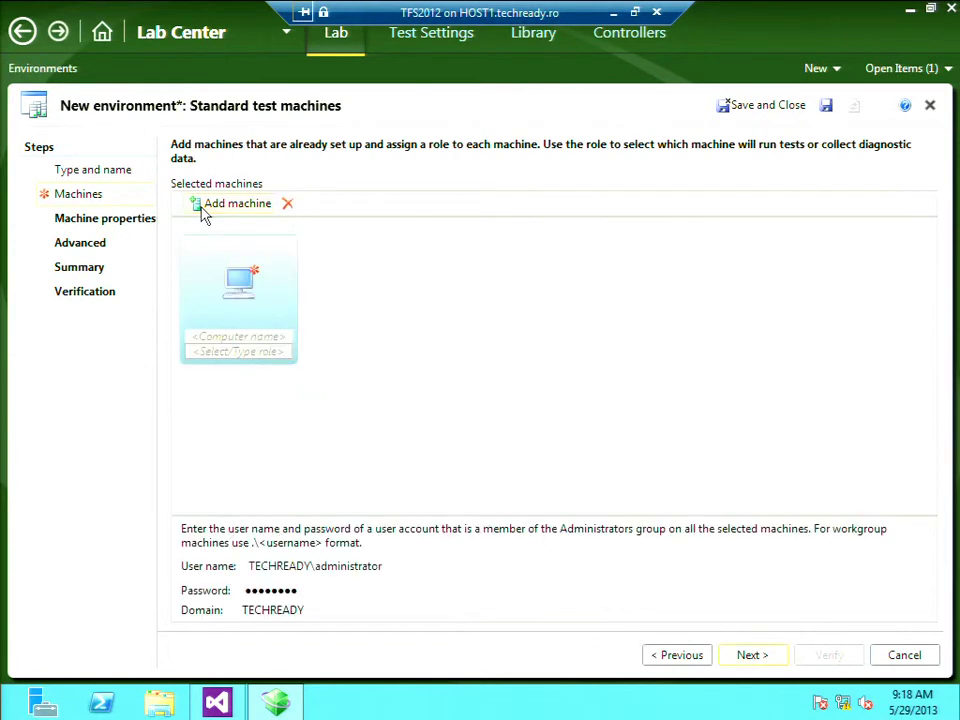
{"action": "left_click", "coordinate": [258, 338]}
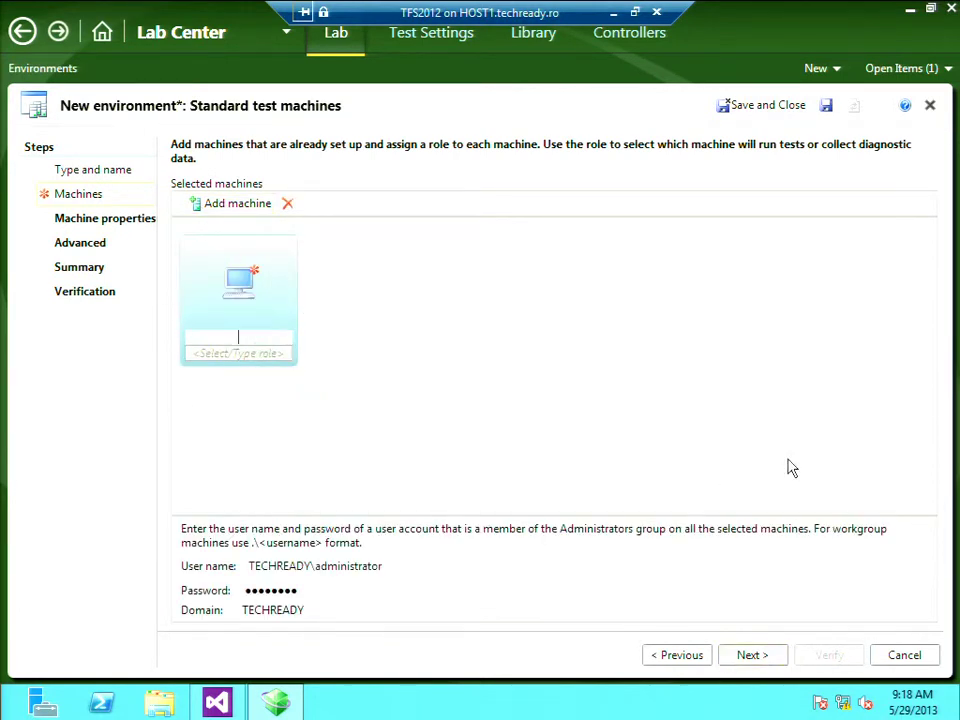
{"action": "type", "text": "dc1"}
{"action": "left_click", "coordinate": [283, 363]}
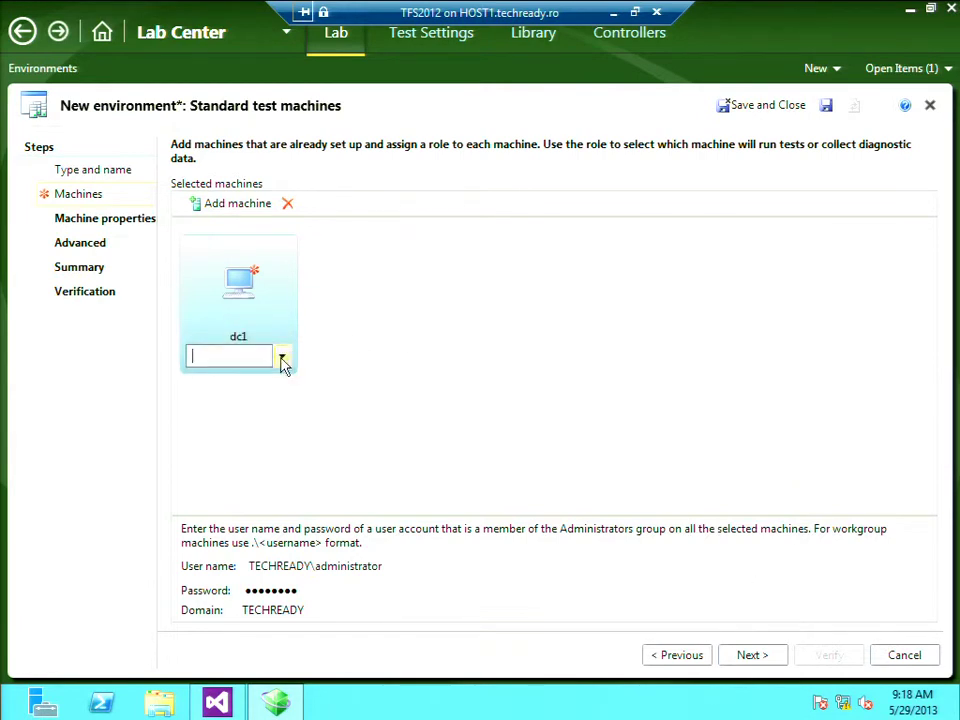
{"action": "left_click", "coordinate": [283, 360]}
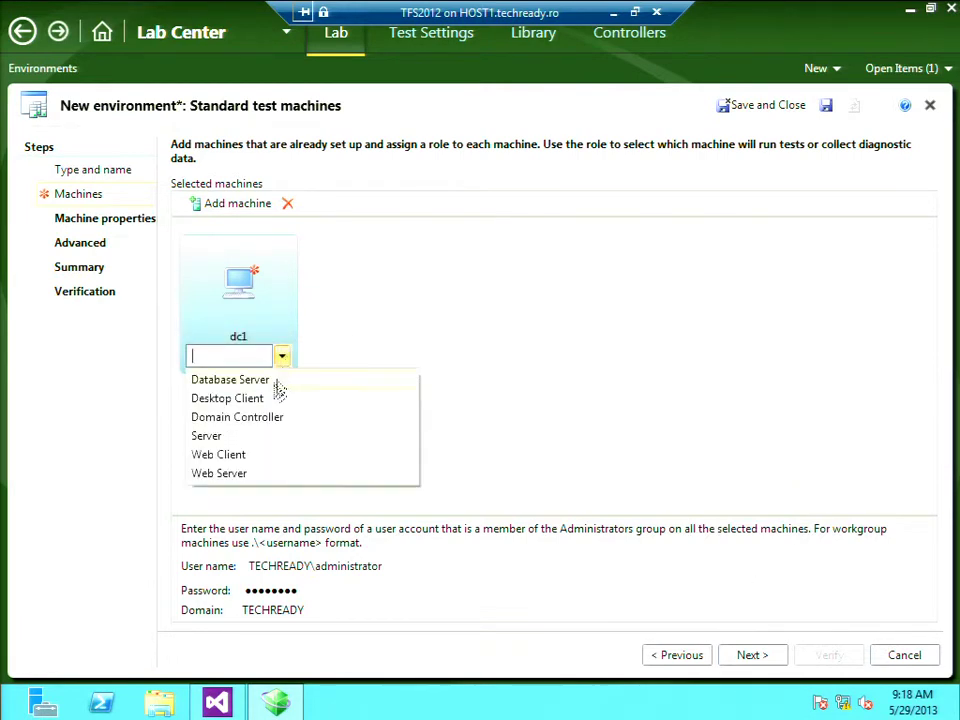
{"action": "left_click", "coordinate": [250, 441]}
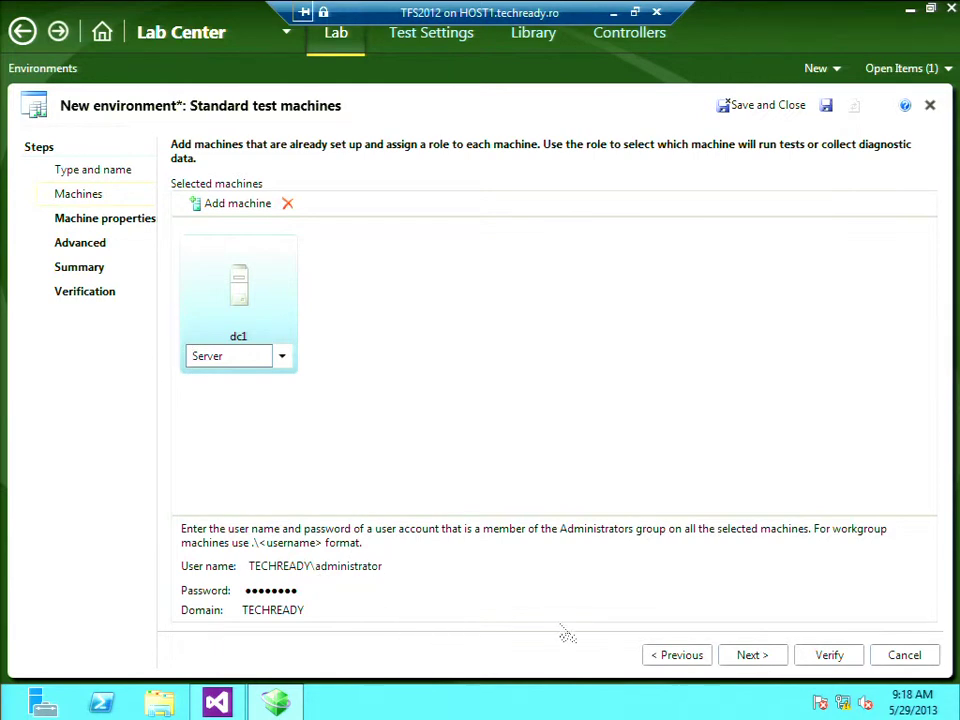
On the machine properties step, give dc1 a new tag 'testare DC' and continue to Advanced
{"action": "left_click", "coordinate": [762, 658]}
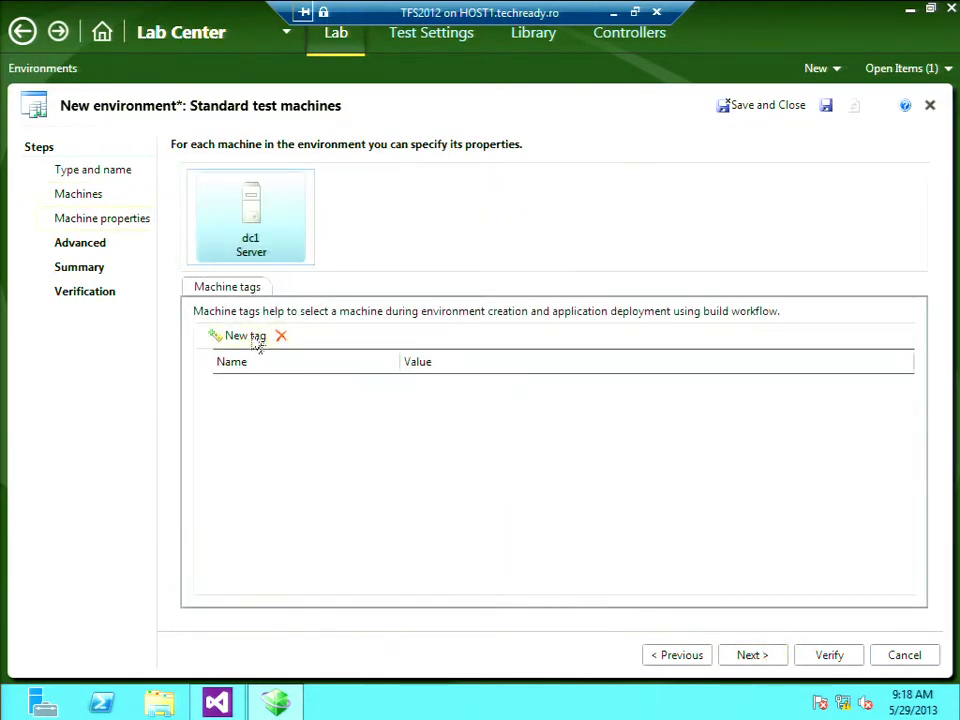
{"action": "left_click", "coordinate": [250, 341]}
{"action": "type", "text": "testare DC"}
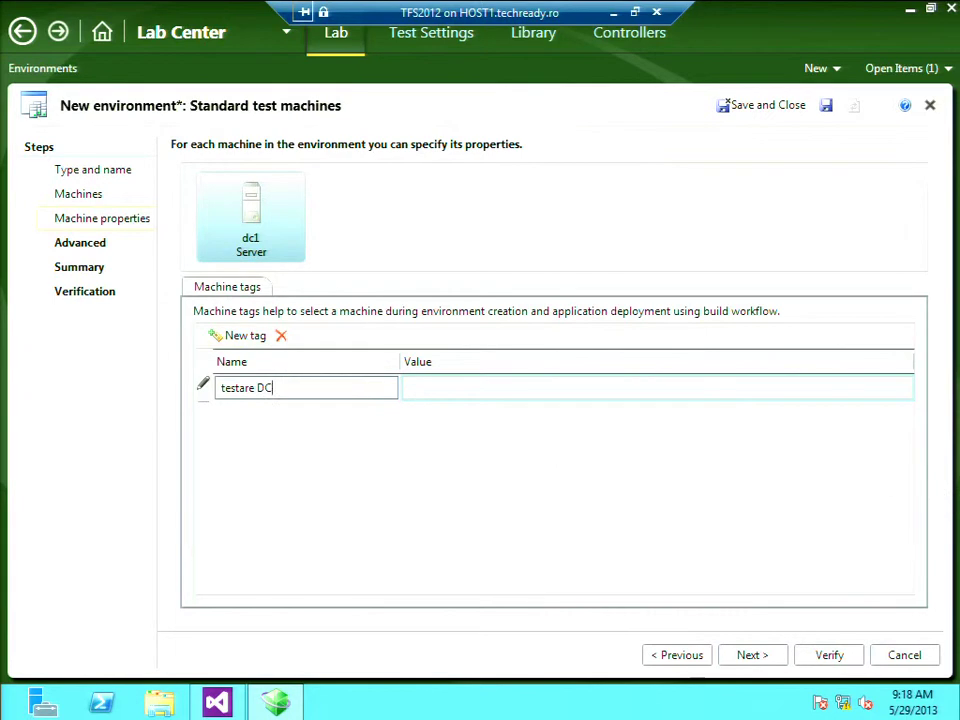
{"action": "left_click", "coordinate": [748, 655]}
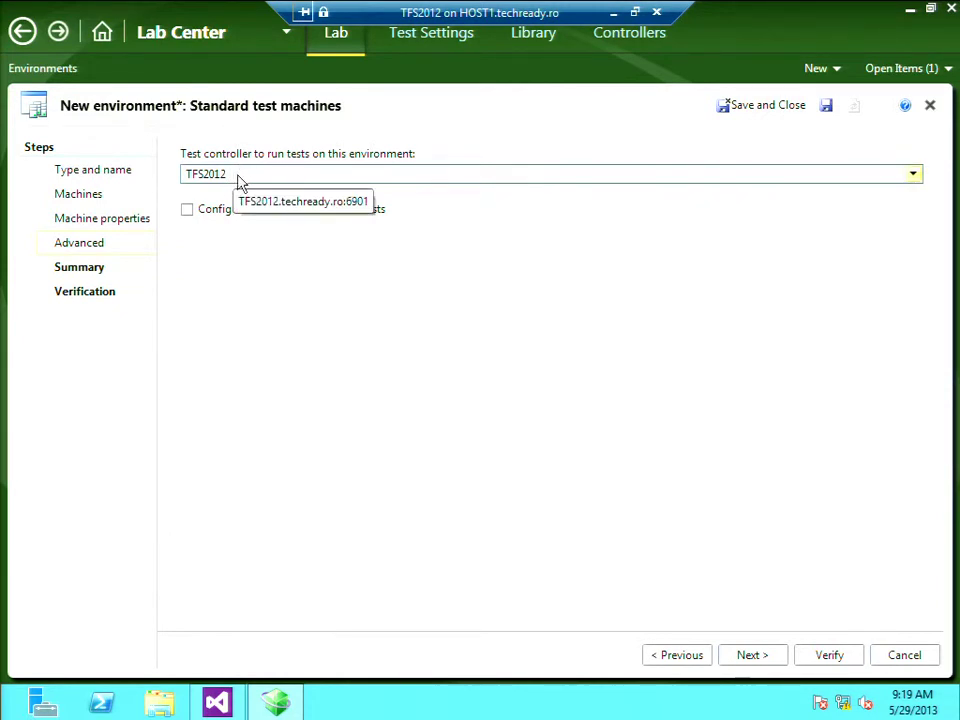
Try UI-test configuration with Server as the UI-test role, then switch UI-test configuration off
{"action": "left_click", "coordinate": [187, 211]}
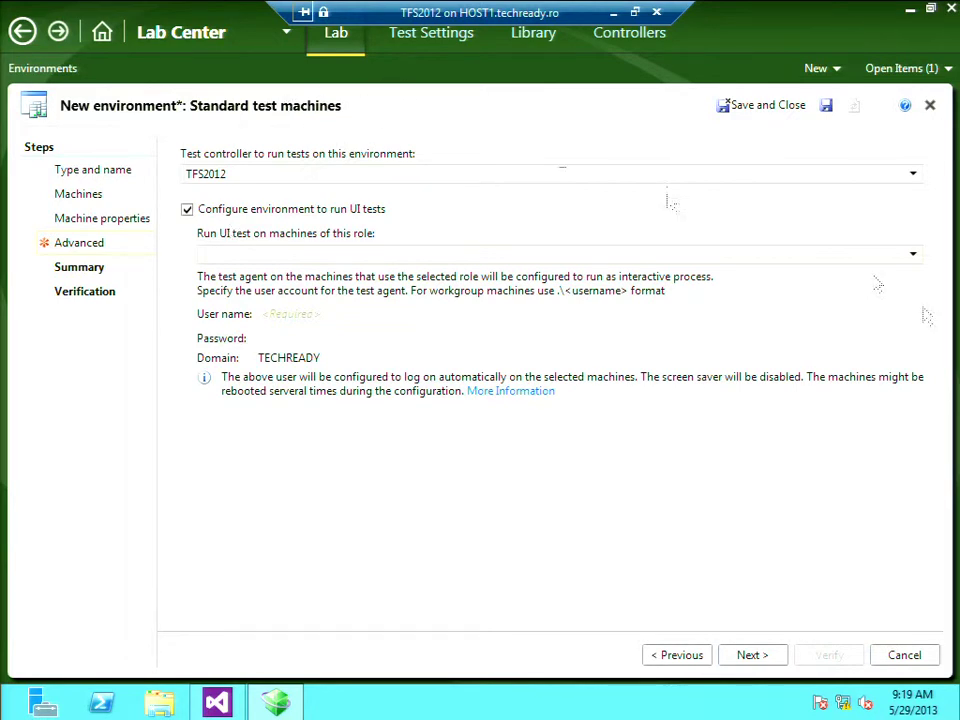
{"action": "left_click", "coordinate": [913, 258]}
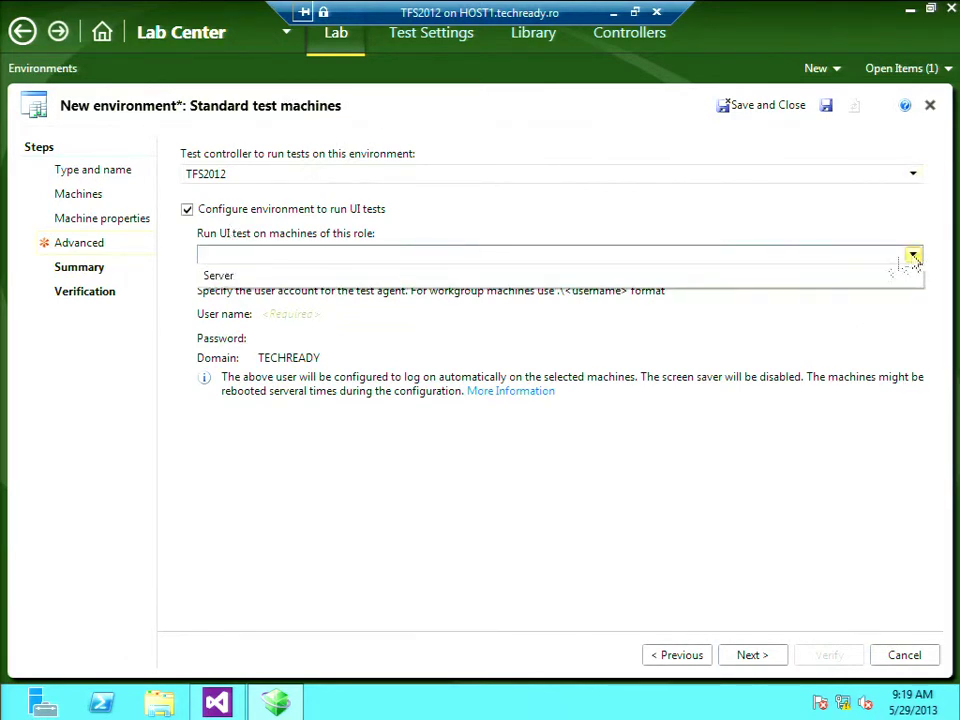
{"action": "left_click", "coordinate": [614, 276]}
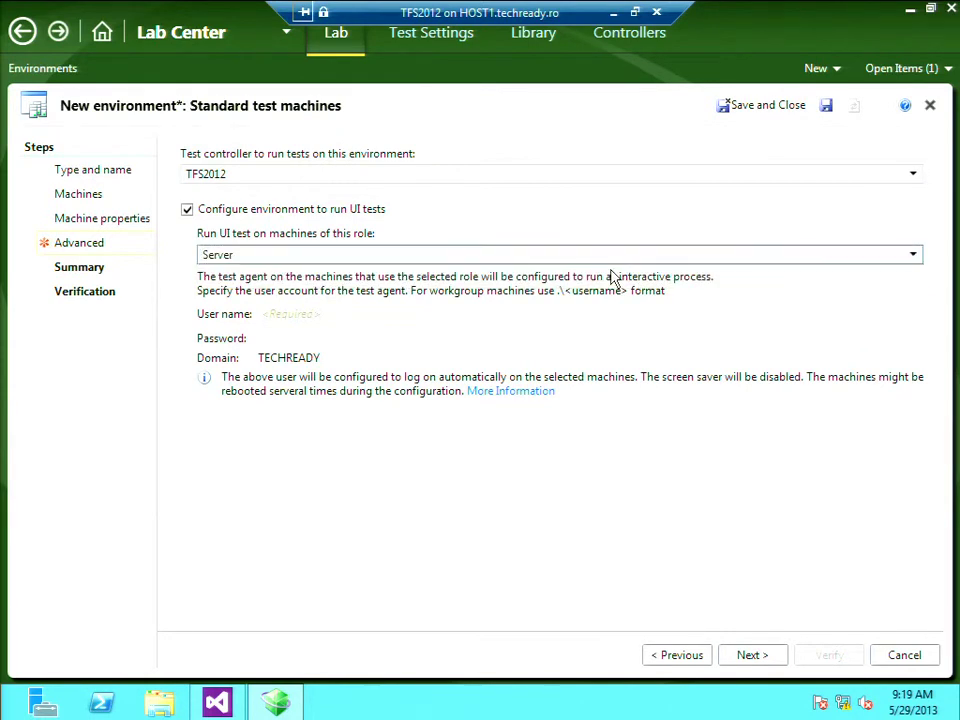
{"action": "left_click", "coordinate": [362, 316]}
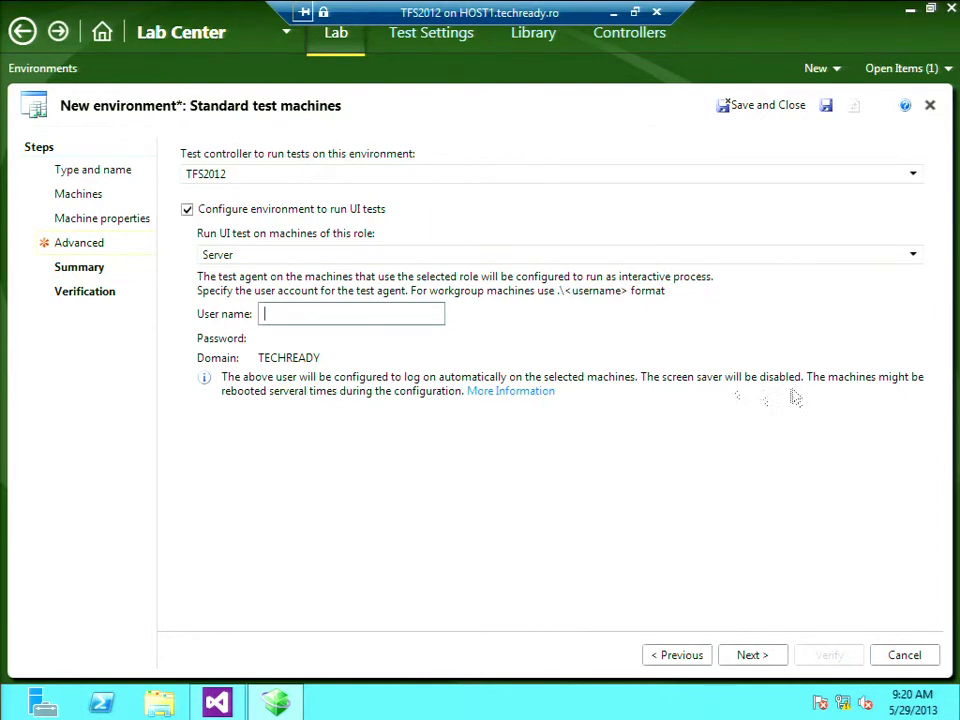
{"action": "left_click", "coordinate": [187, 209]}
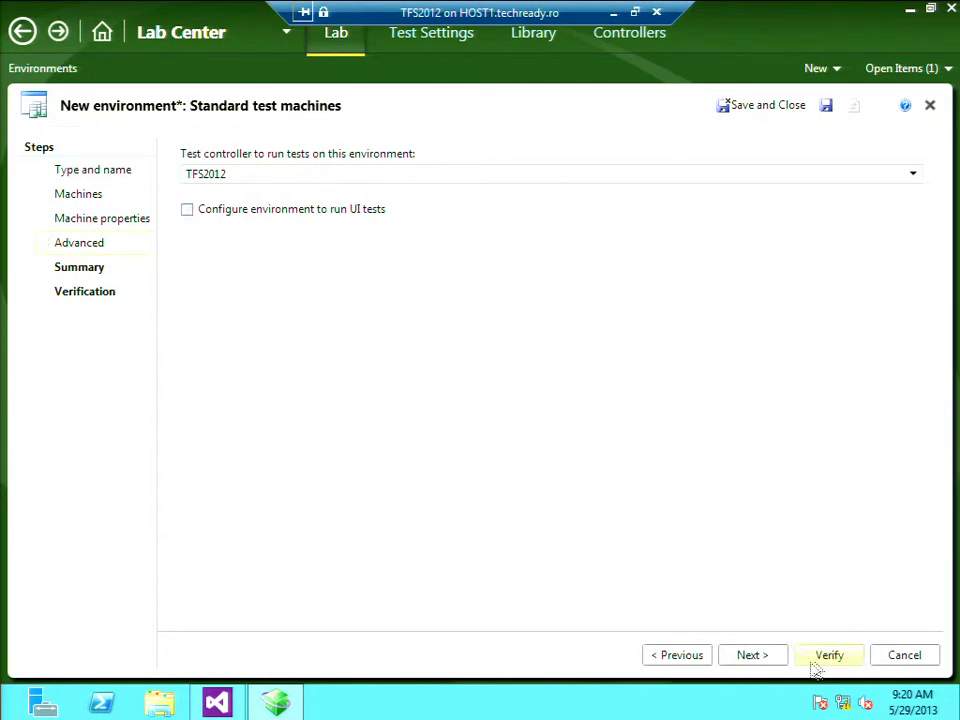
Move past the Summary page to Verification and run the environment verification
{"action": "left_click", "coordinate": [766, 660]}
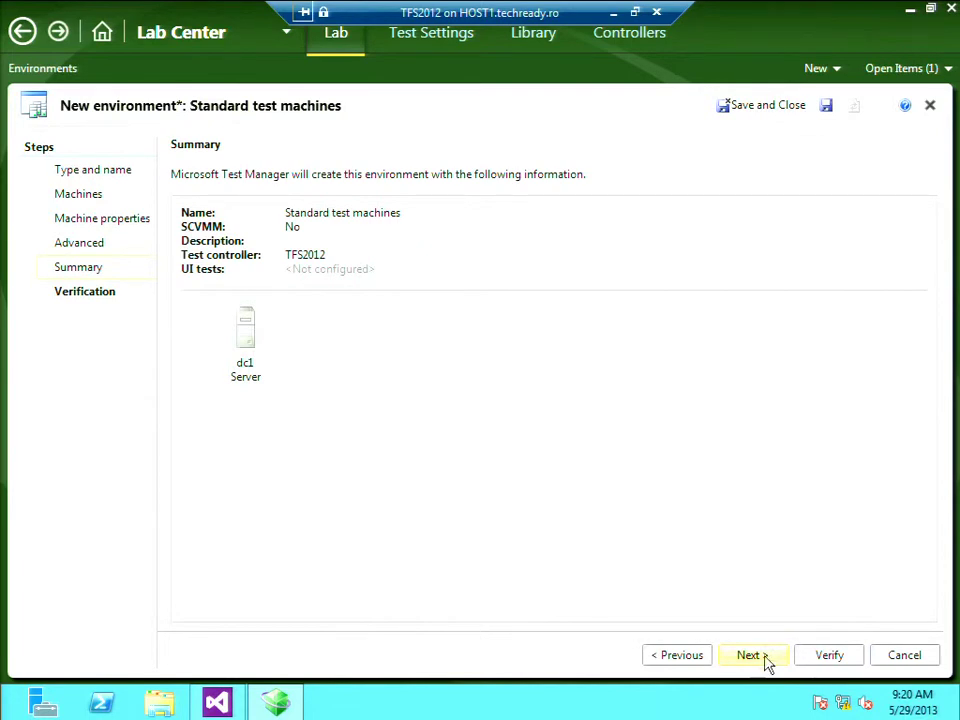
{"action": "left_click", "coordinate": [766, 660]}
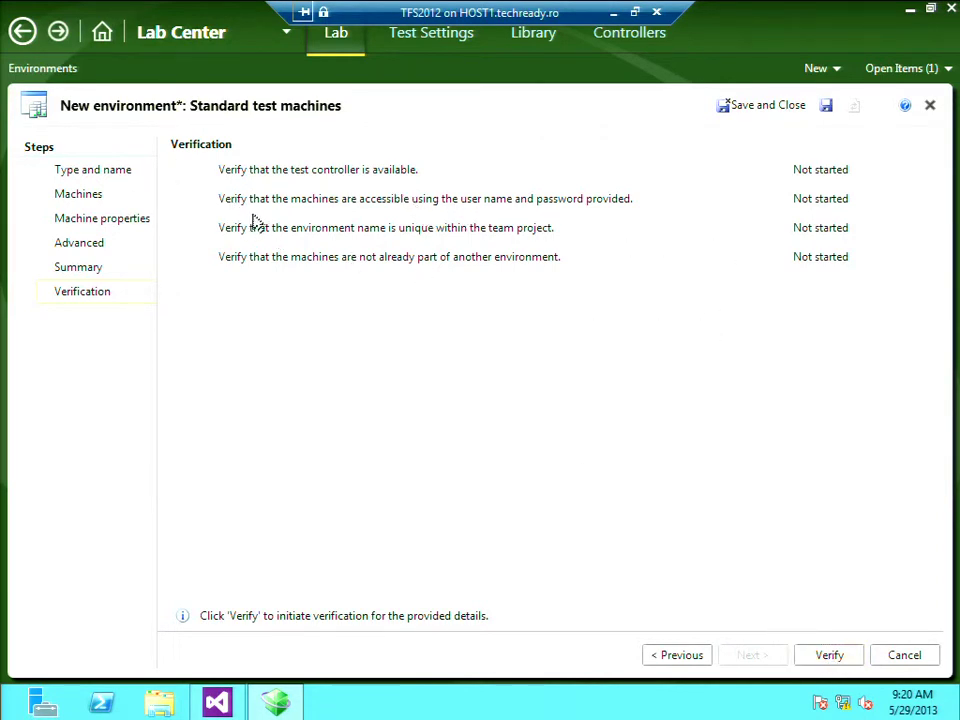
{"action": "left_click", "coordinate": [828, 660]}
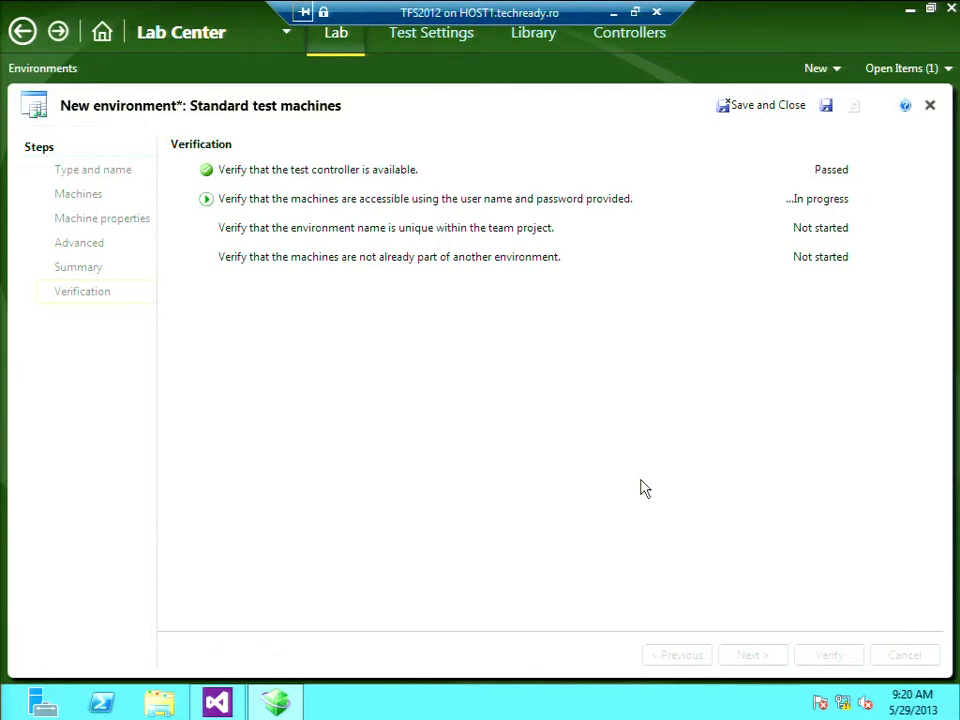
Sign in to the SCVMM2012 VM with the account password, then return to the TFS2012 machine
{"action": "left_click", "coordinate": [617, 13]}
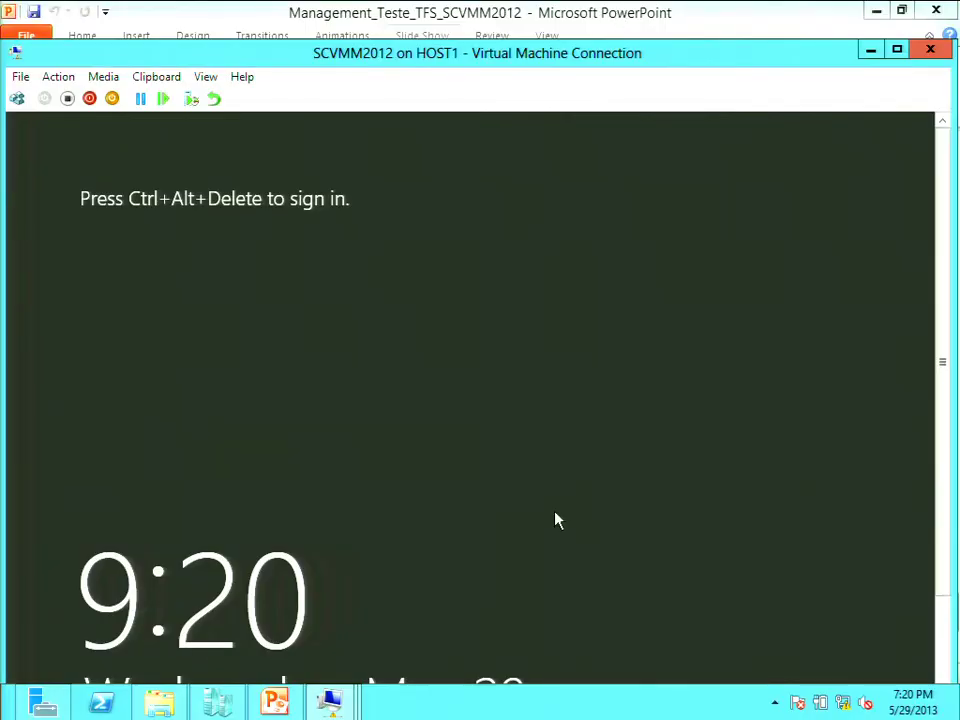
{"action": "key", "text": "ctrl+alt+End"}
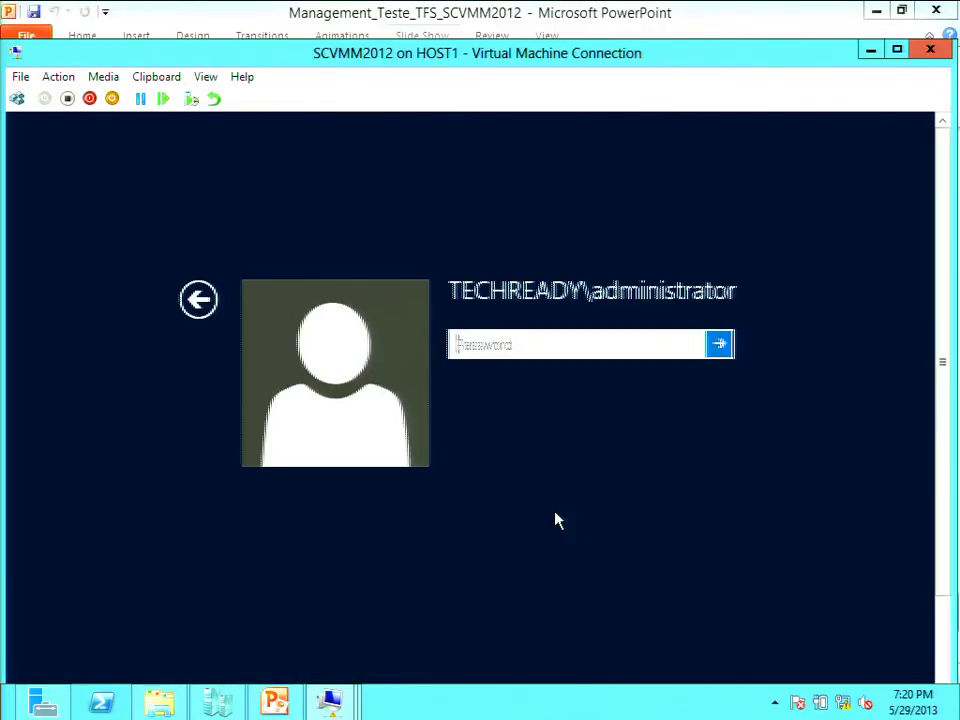
{"action": "type", "text": "P@ssw0rd"}
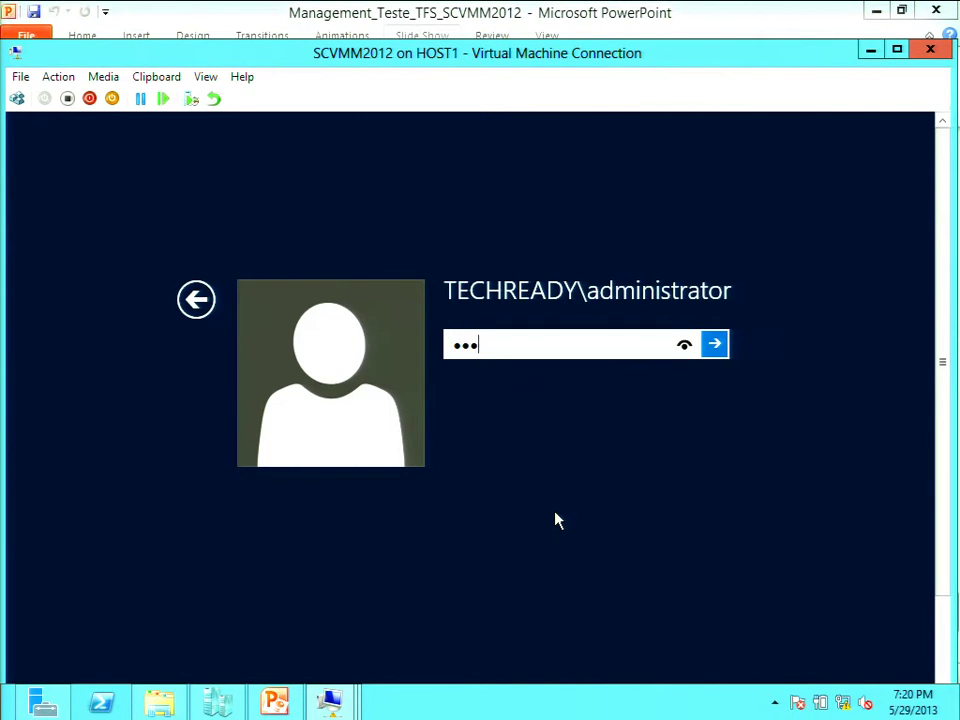
{"action": "key", "text": "Return"}
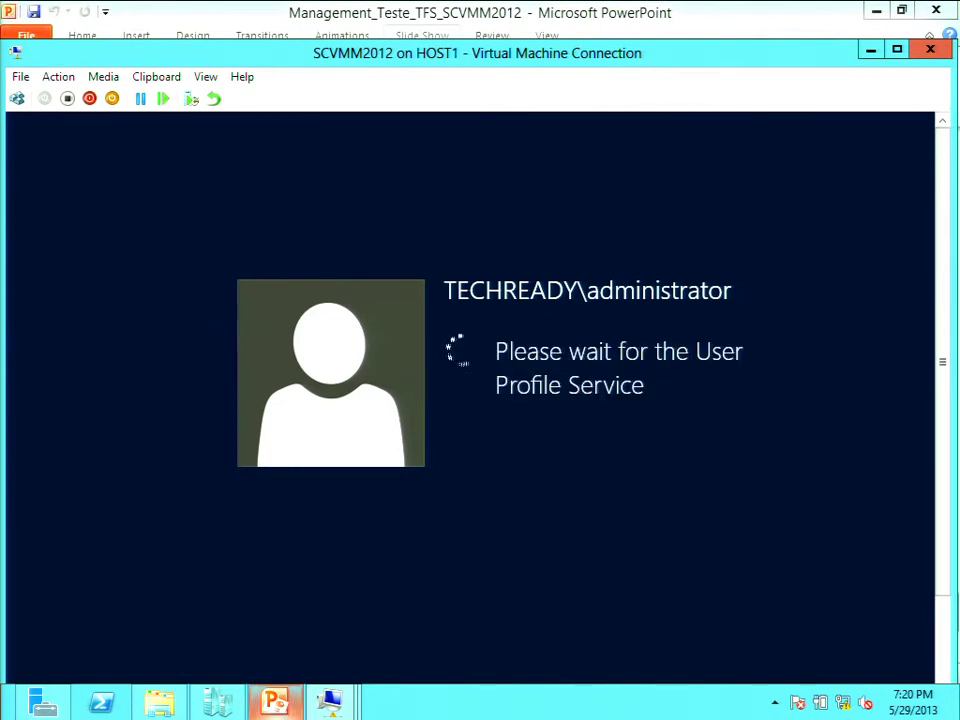
{"action": "mouse_move", "coordinate": [338, 712]}
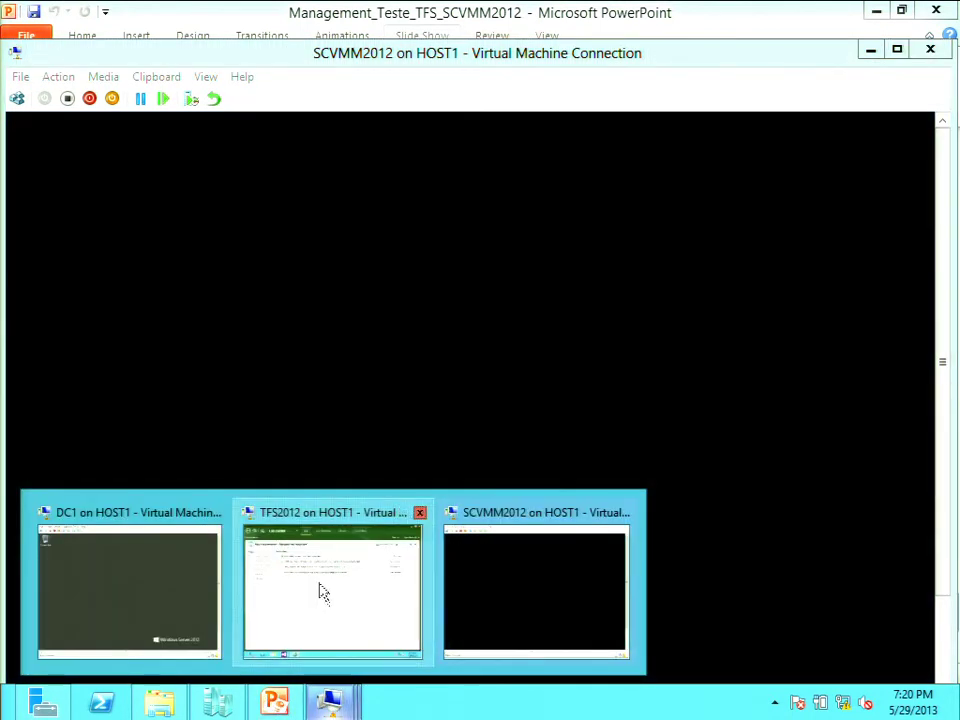
{"action": "left_click", "coordinate": [372, 616]}
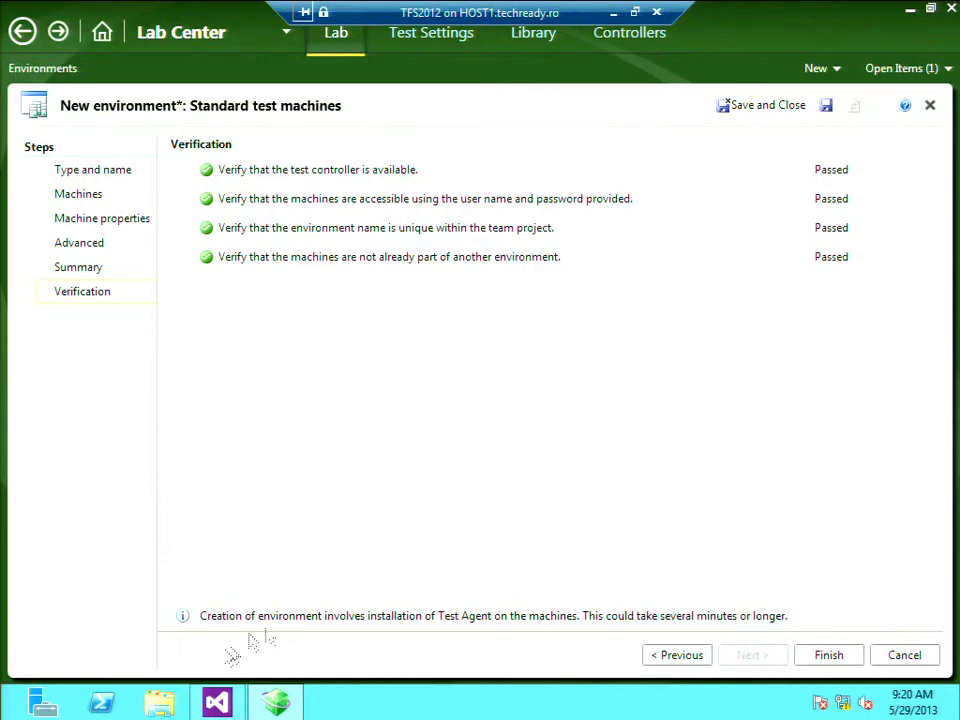
Launch Virtual Machine Manager, connect with the Administrator role, and finish the environment wizard
{"action": "left_click", "coordinate": [12, 708]}
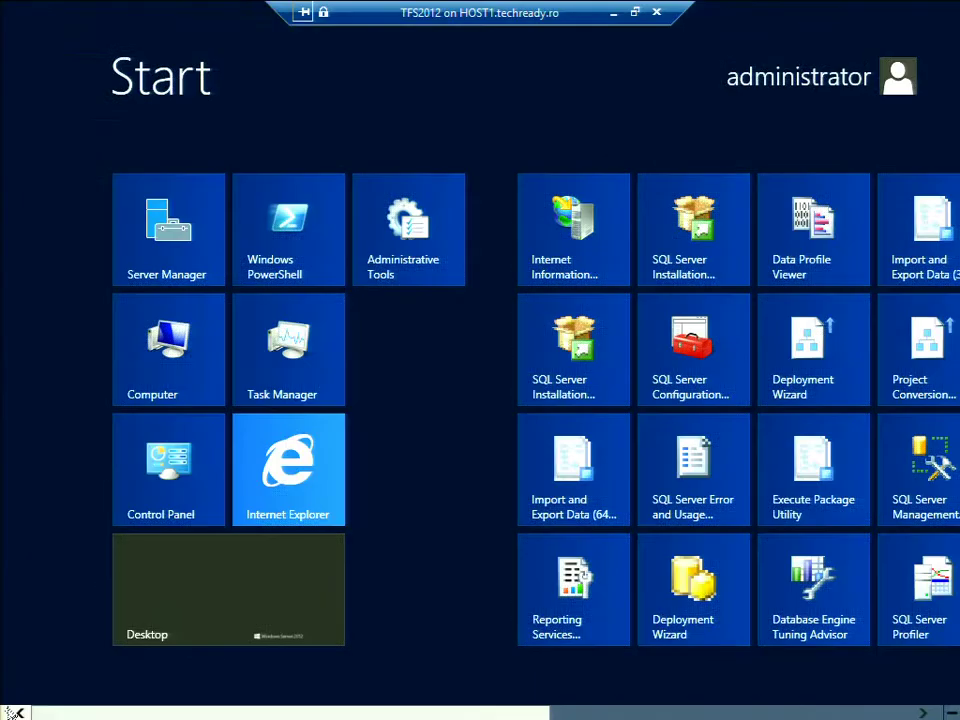
{"action": "left_click", "coordinate": [883, 710]}
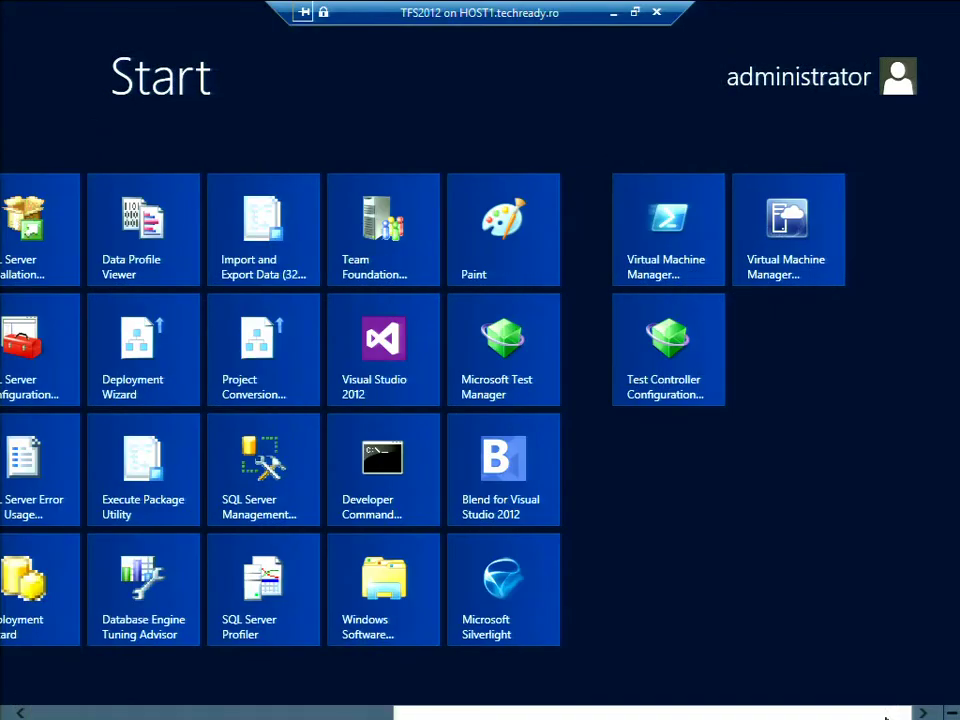
{"action": "left_click", "coordinate": [815, 262]}
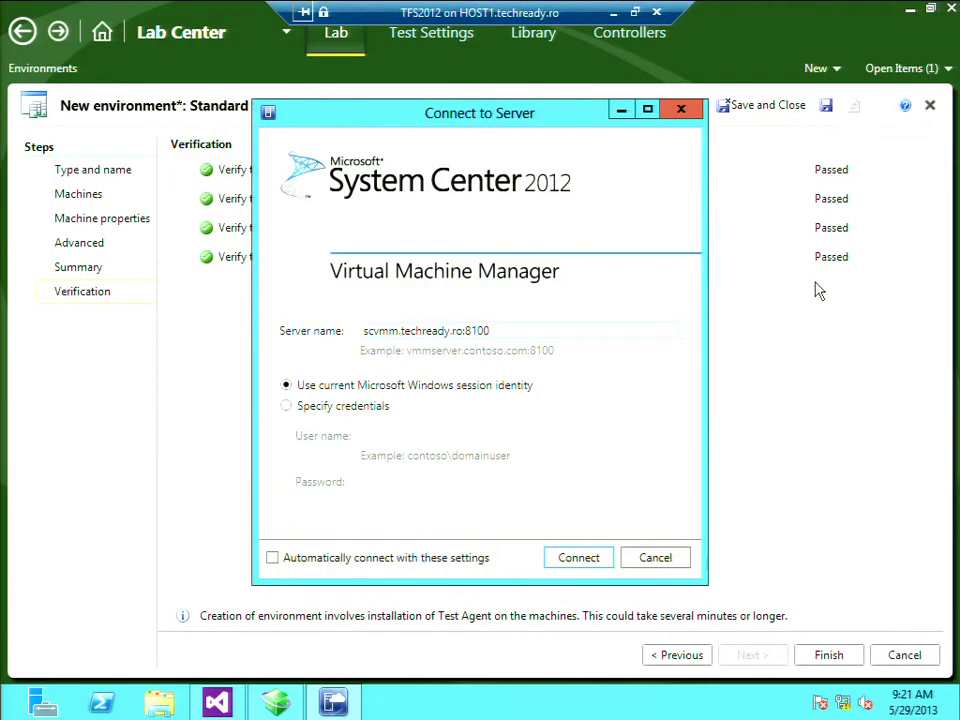
{"action": "left_click", "coordinate": [584, 561]}
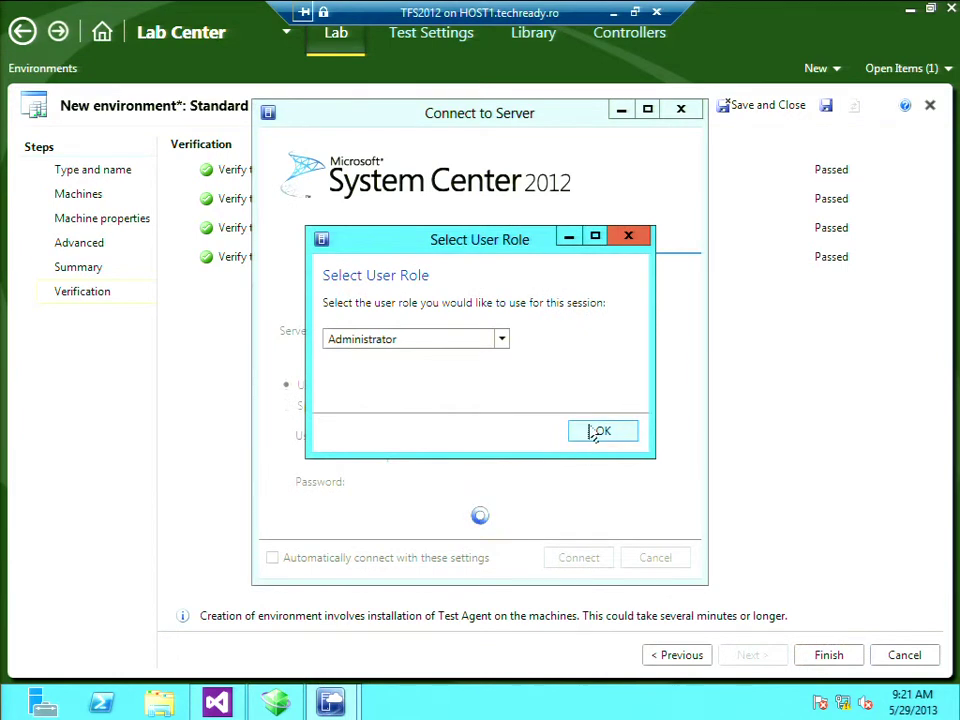
{"action": "left_click", "coordinate": [596, 431]}
{"action": "left_click", "coordinate": [833, 659]}
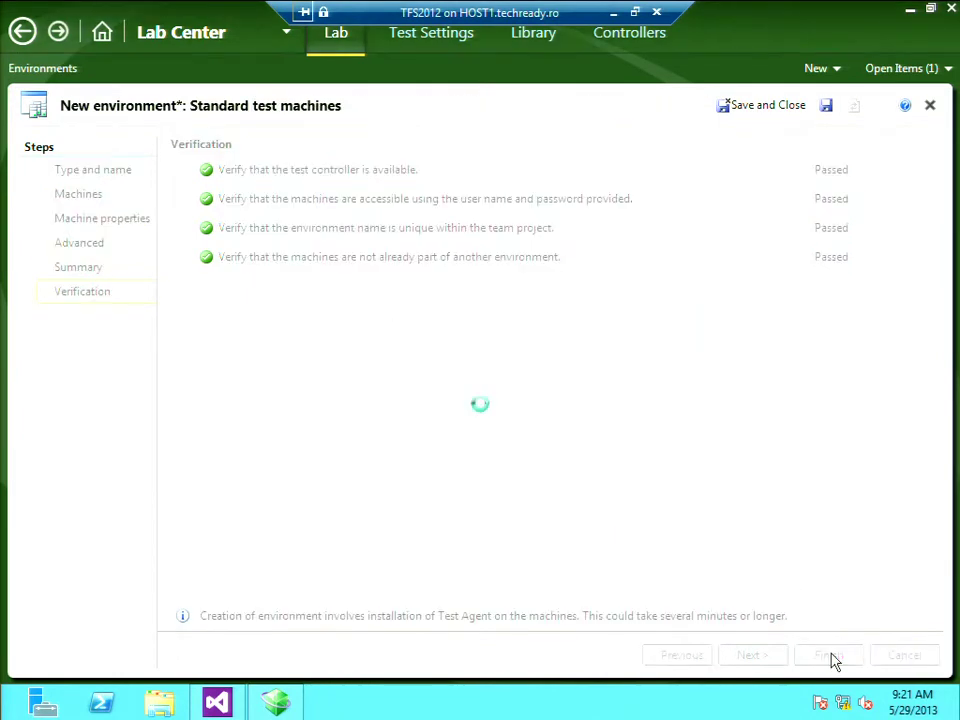